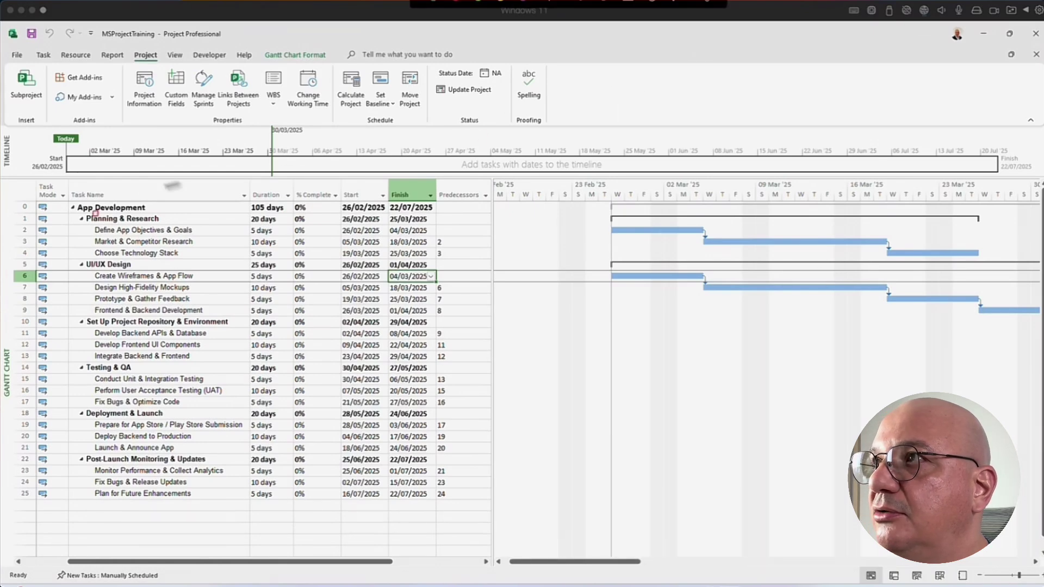
left_click_drag(63, 197, 235, 505)
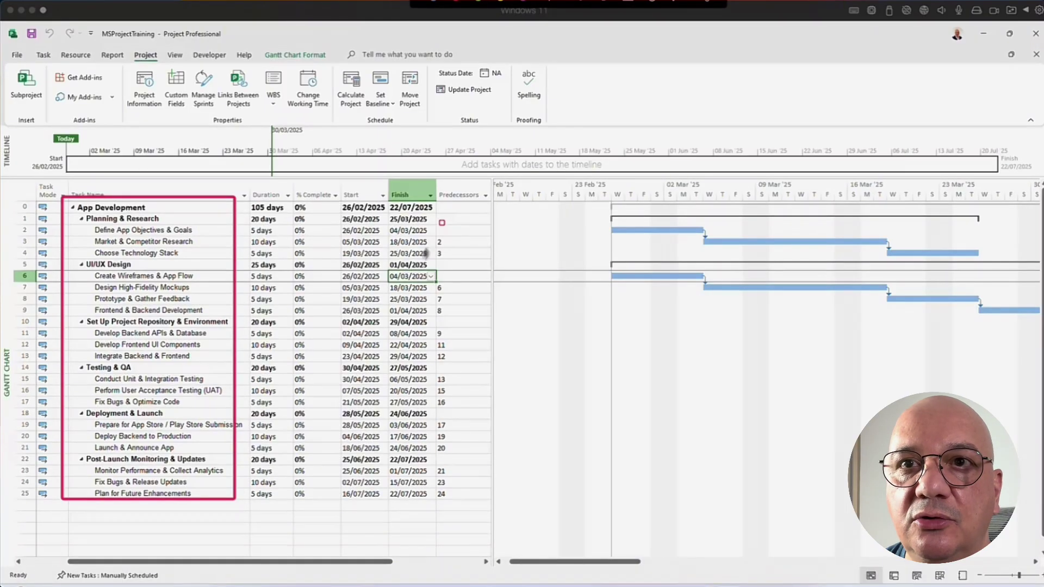
mouse_move(434, 186)
left_mouse_down()
mouse_move(441, 467)
mouse_move(462, 507)
left_mouse_up()
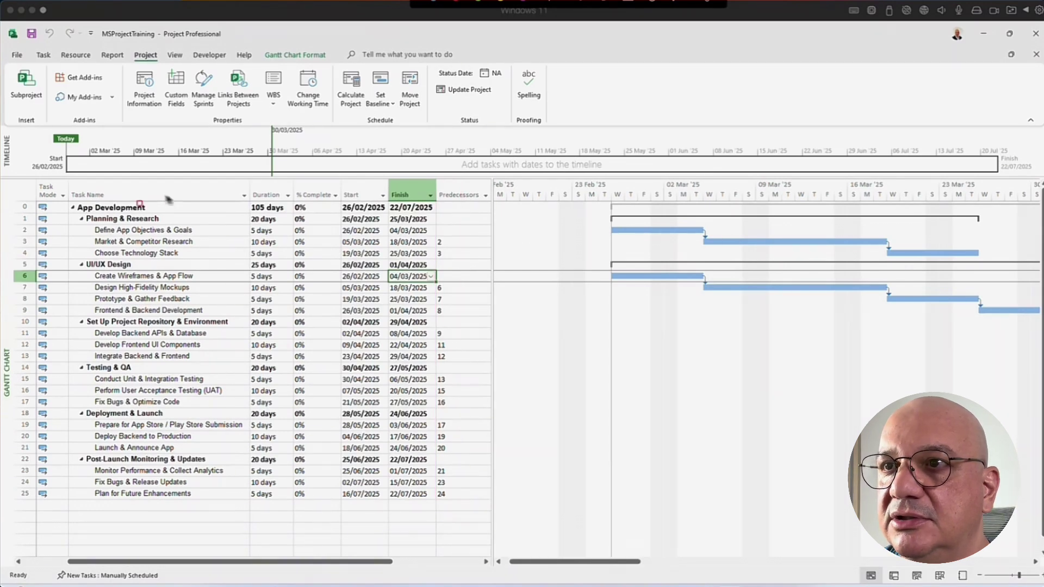
left_click_drag(26, 185, 69, 512)
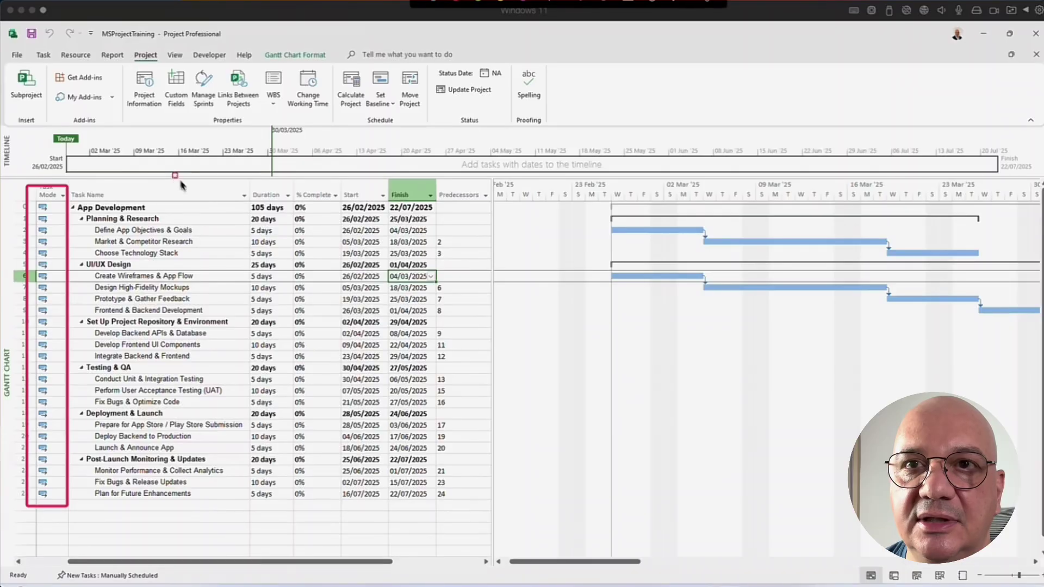
Review the project information and the project statistics for the schedule
left_click(146, 93)
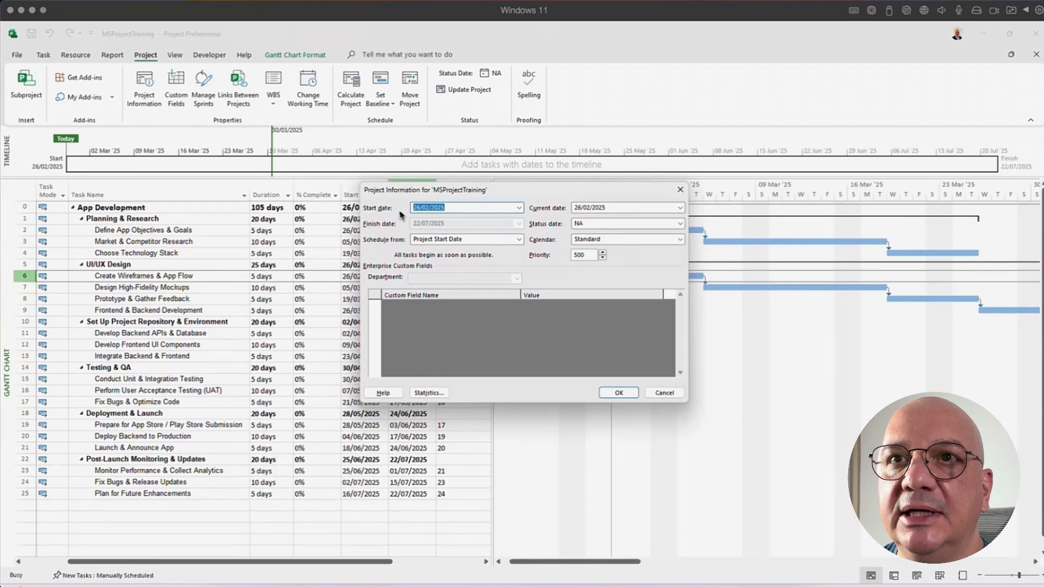
left_click(429, 393)
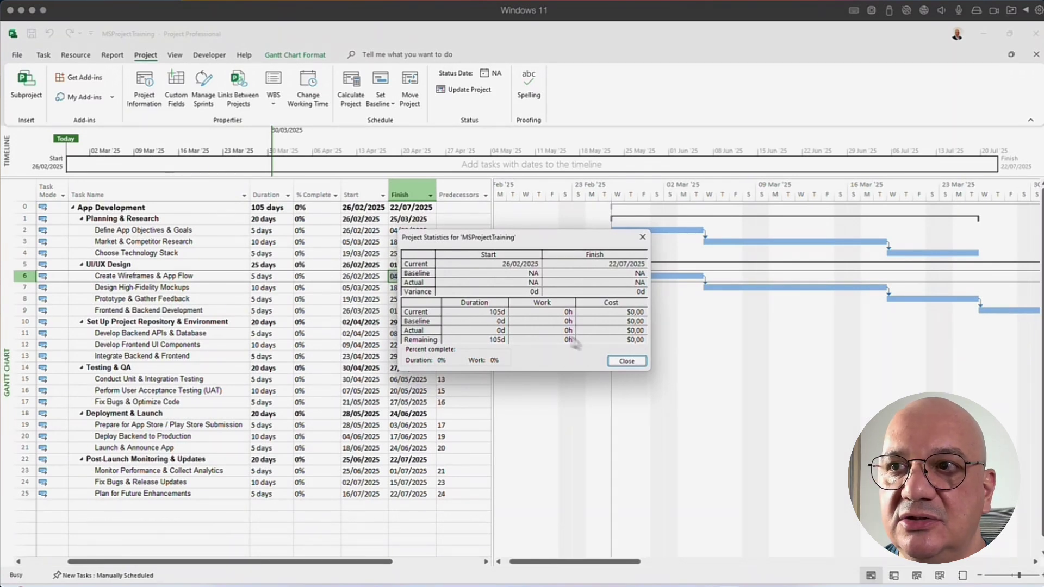
left_click(626, 361)
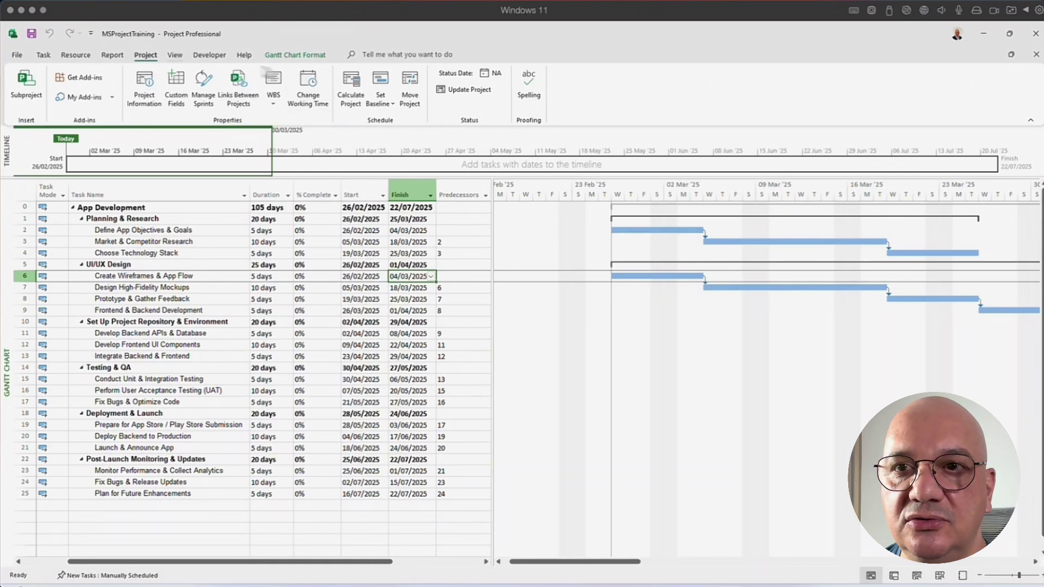
Show the Resource Sheet to review the project's resources and their rates
left_click(175, 55)
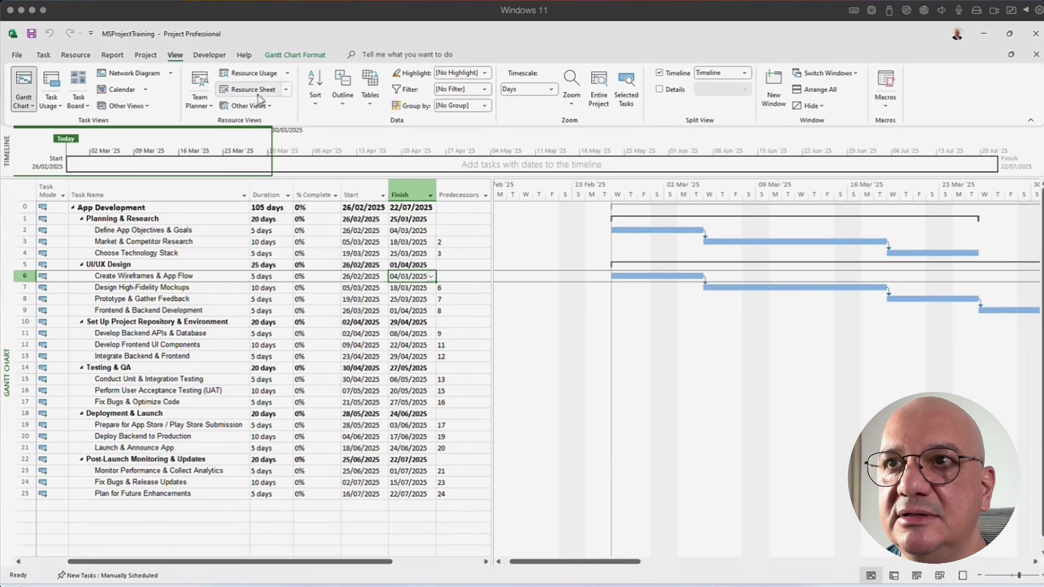
left_click(255, 90)
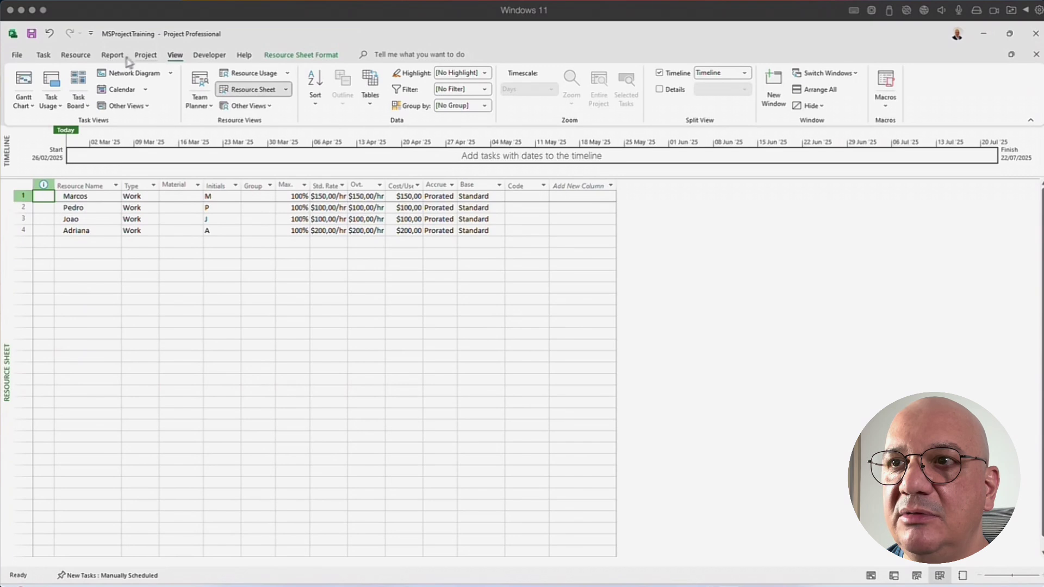
Examine the working times and exceptions of the Standard (Project Calendar), leaving the working-time settings without saving
left_click(145, 56)
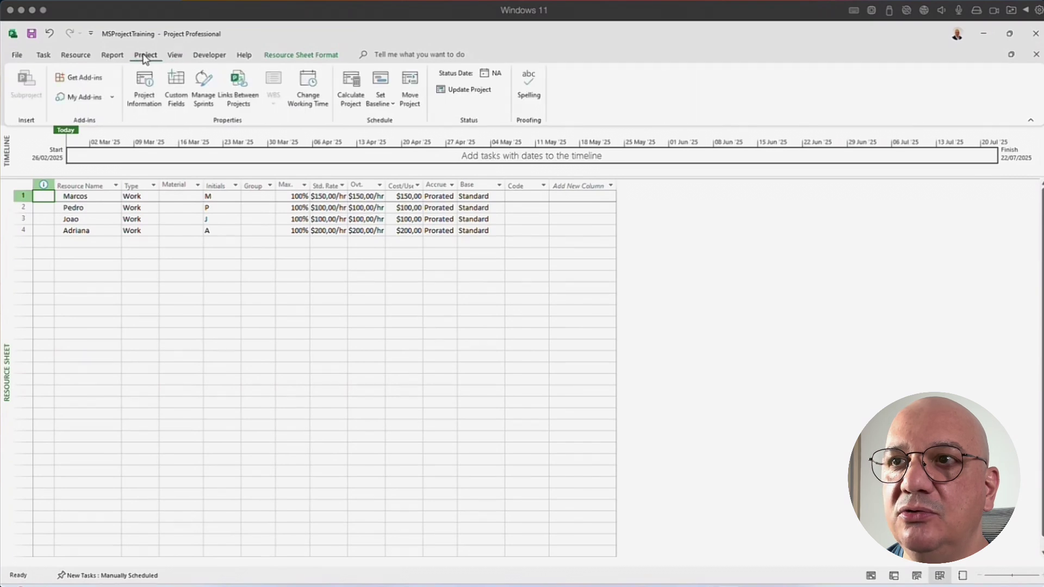
left_click(307, 88)
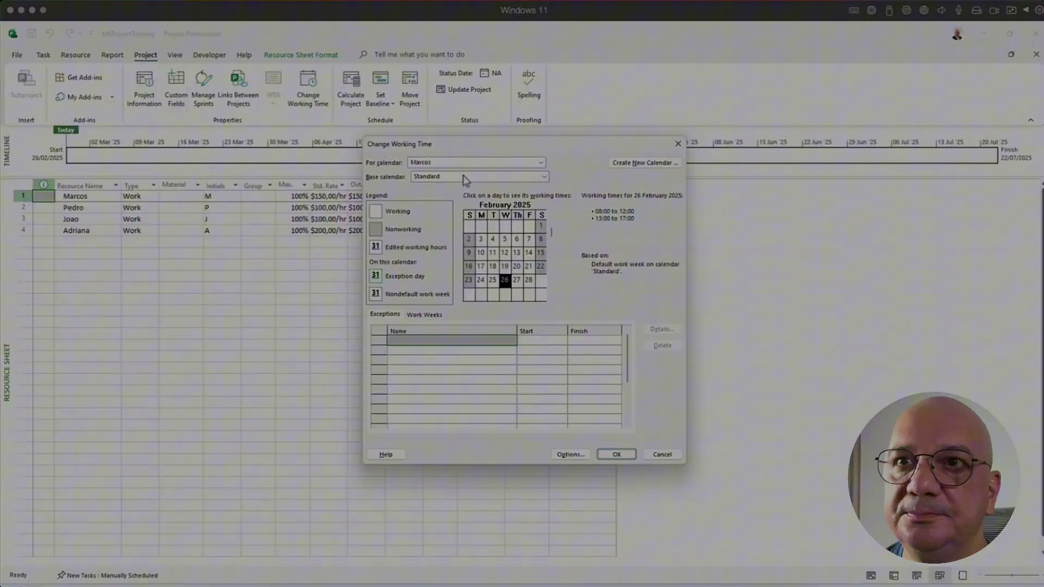
left_click(473, 162)
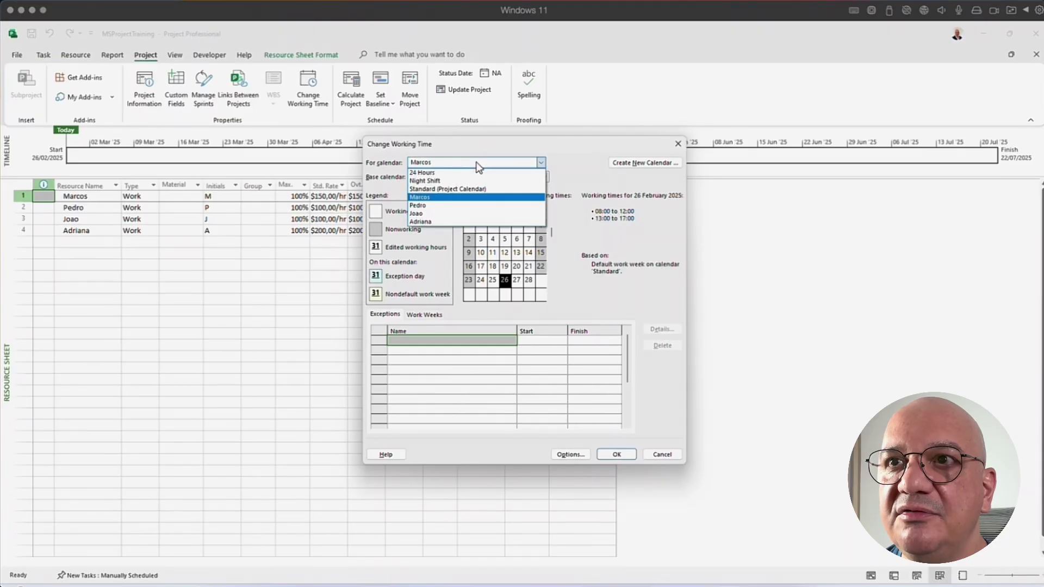
left_click(465, 179)
left_click(457, 342)
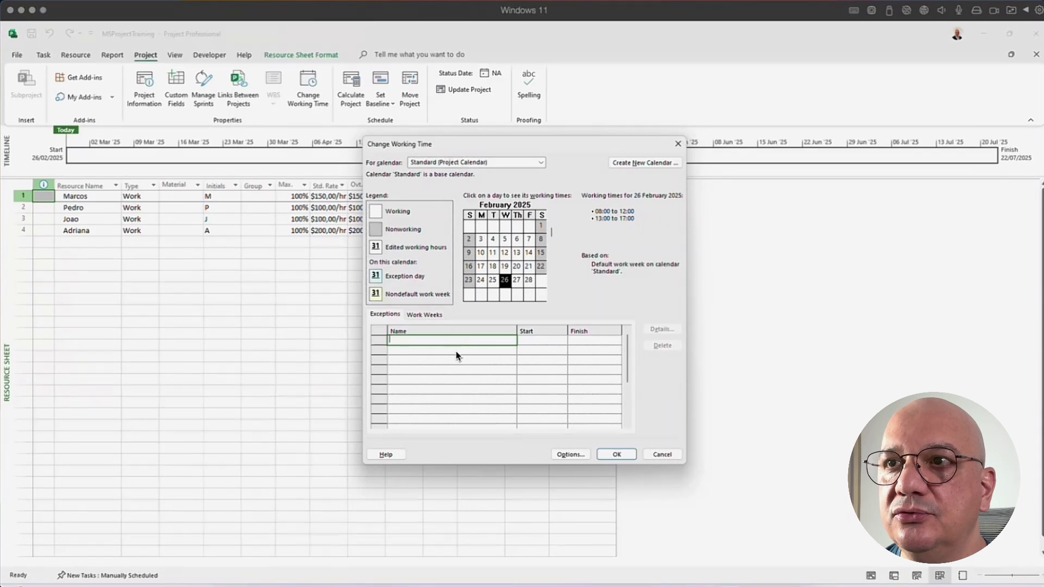
scroll(553, 236, "down", 8)
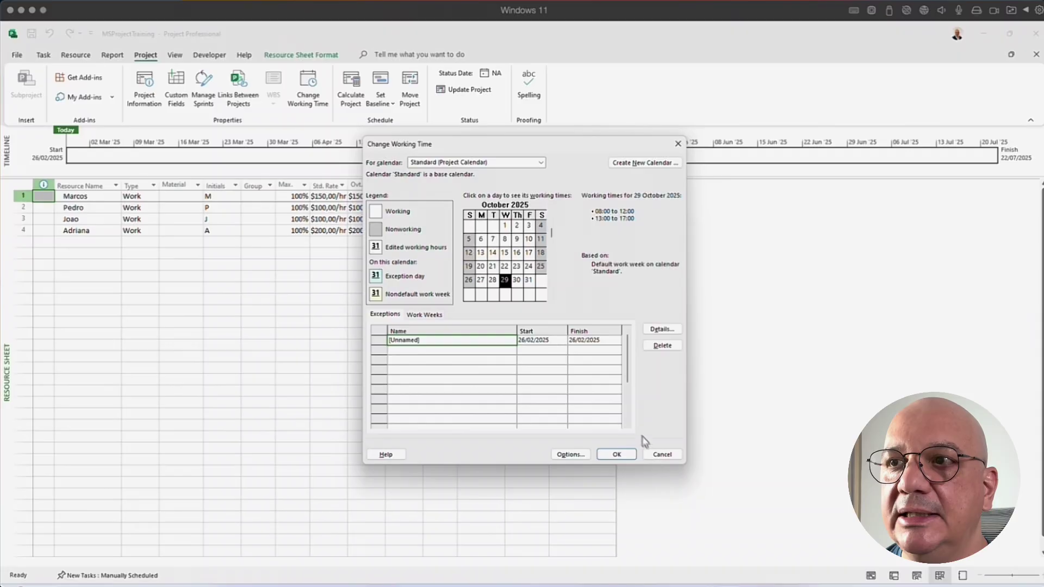
left_click(658, 454)
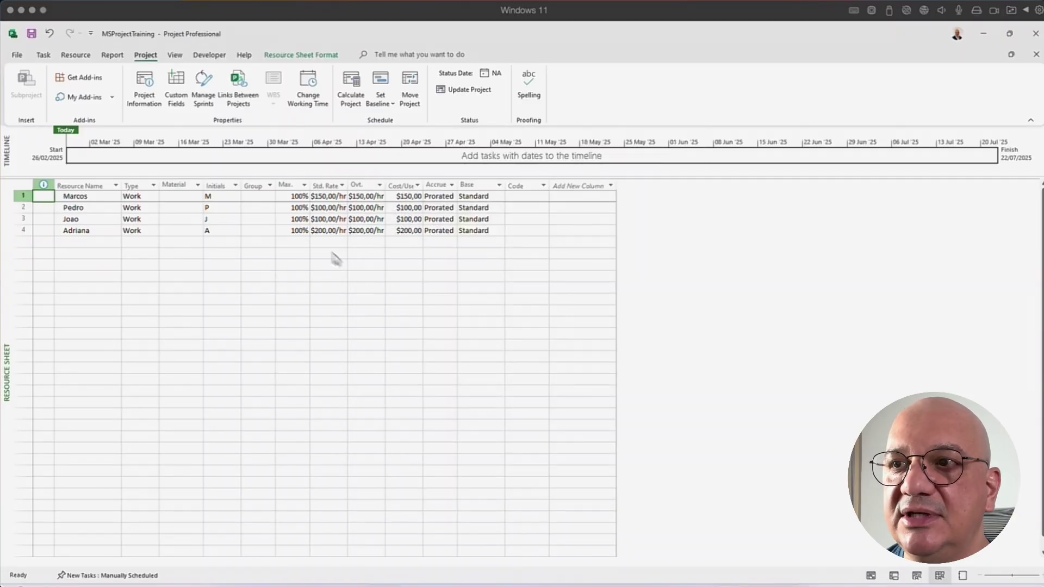
Switch from the resource sheet back to the Gantt Chart view
left_click(44, 55)
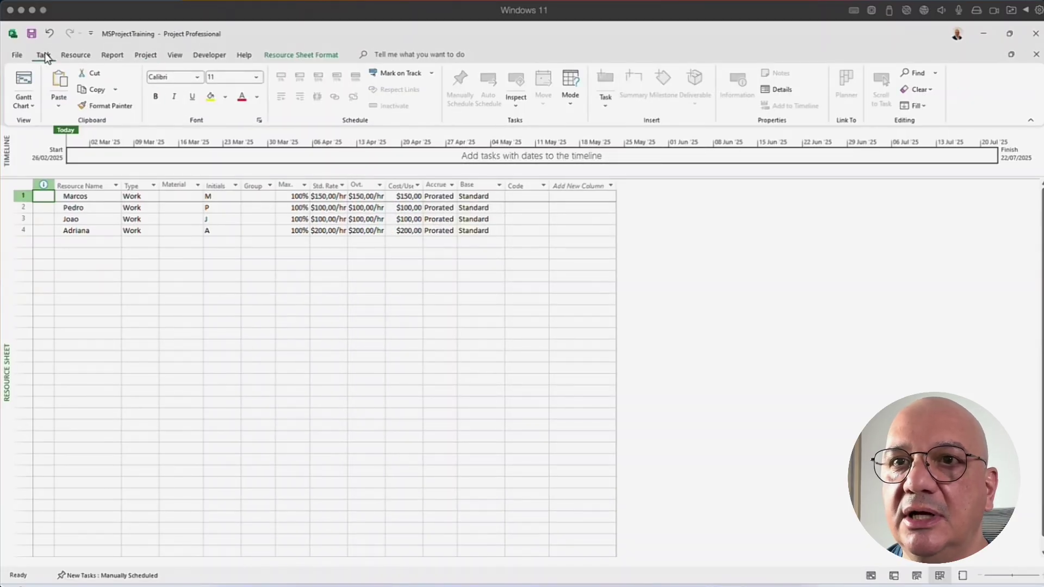
left_click(75, 54)
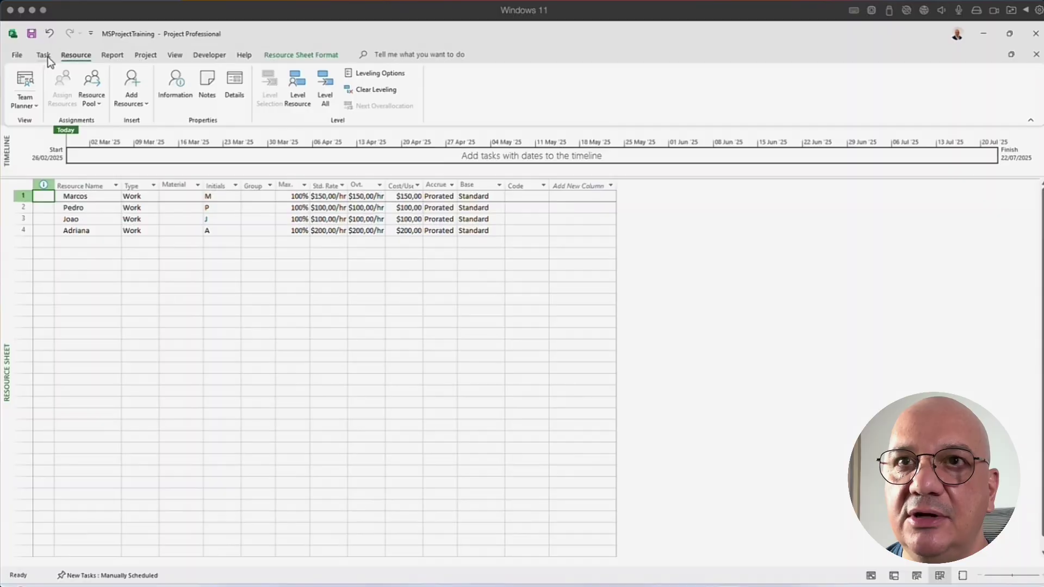
left_click(25, 104)
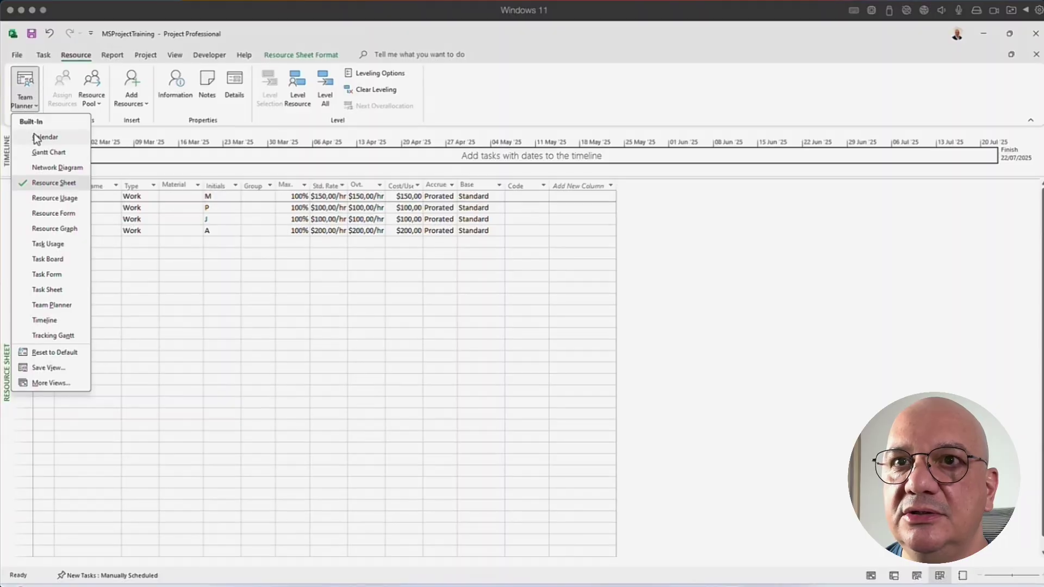
left_click(36, 153)
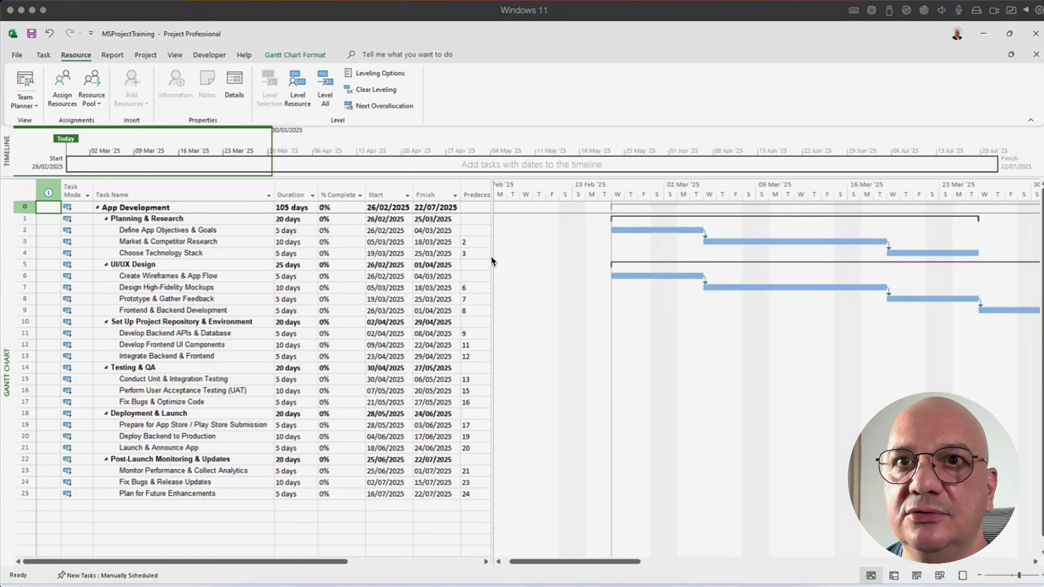
Set task 4 as the predecessor of the Create Wireframes & App Flow task
left_click_drag(492, 261, 543, 256)
left_click(476, 277)
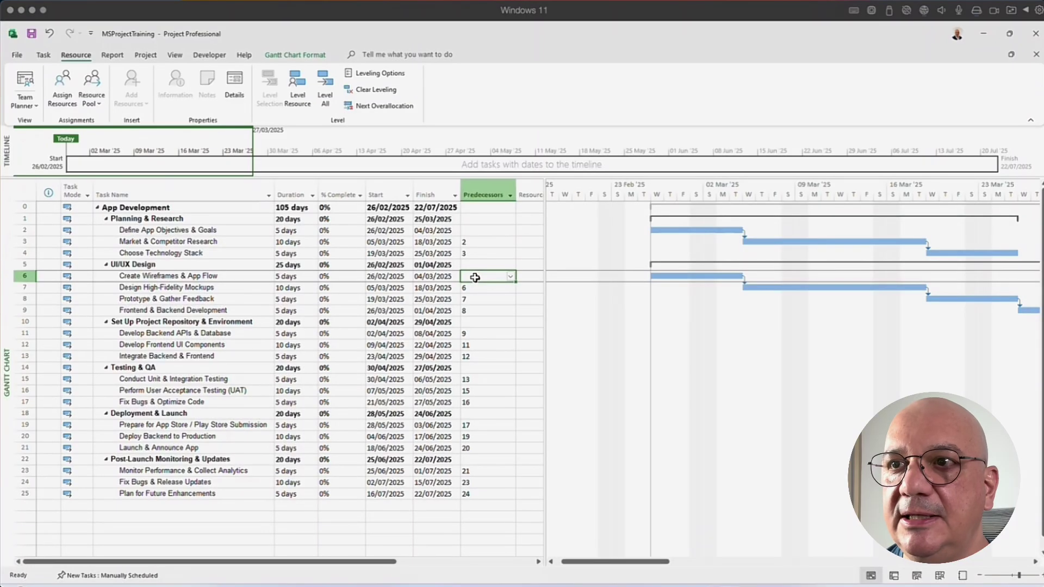
type("4")
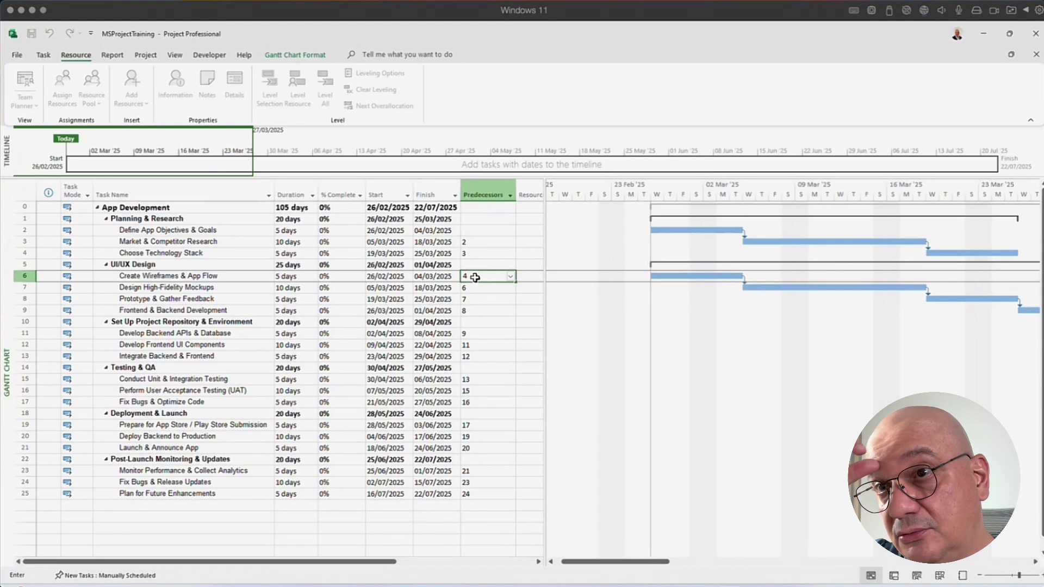
key("Return")
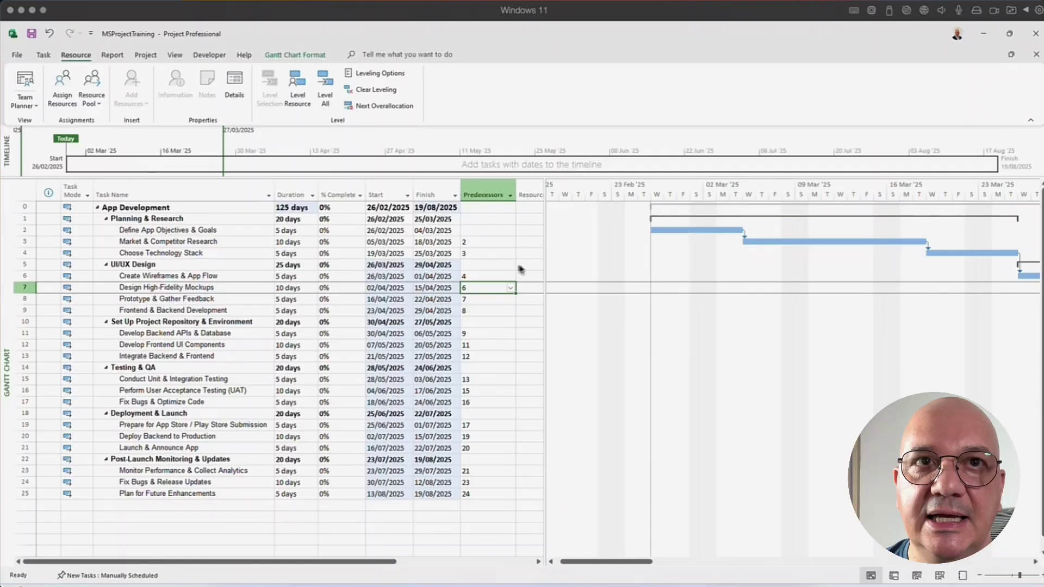
Assign the third listed resource to the Define App Objectives & Goals task
left_click_drag(545, 268, 605, 270)
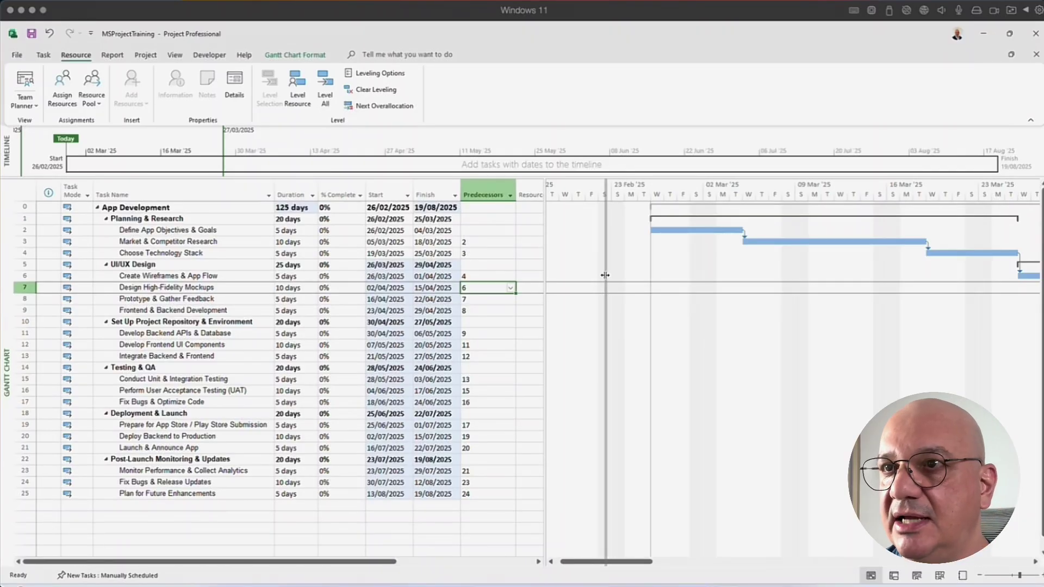
left_click(534, 242)
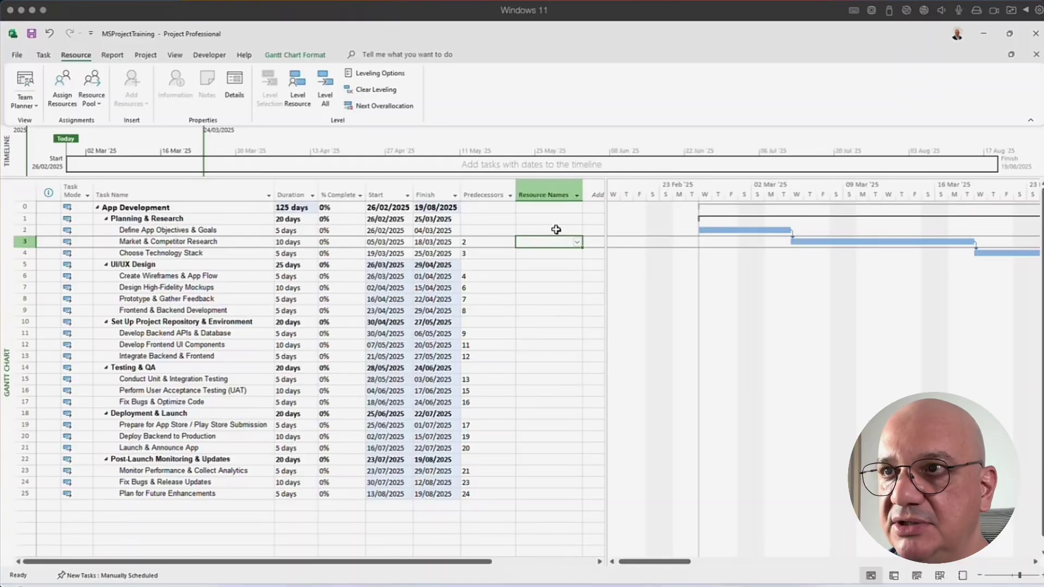
left_click(553, 230)
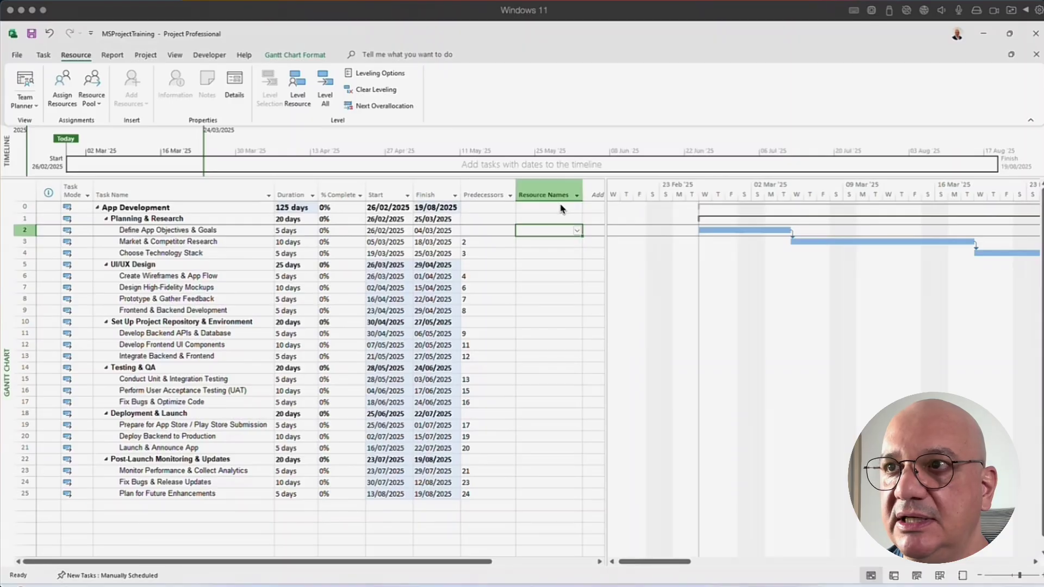
left_click(577, 231)
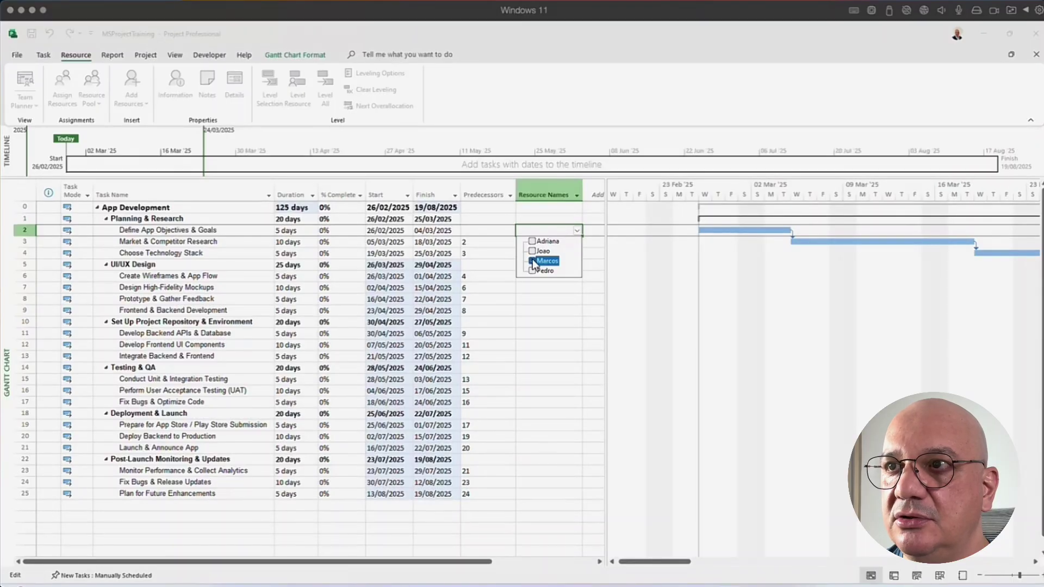
left_click(506, 249)
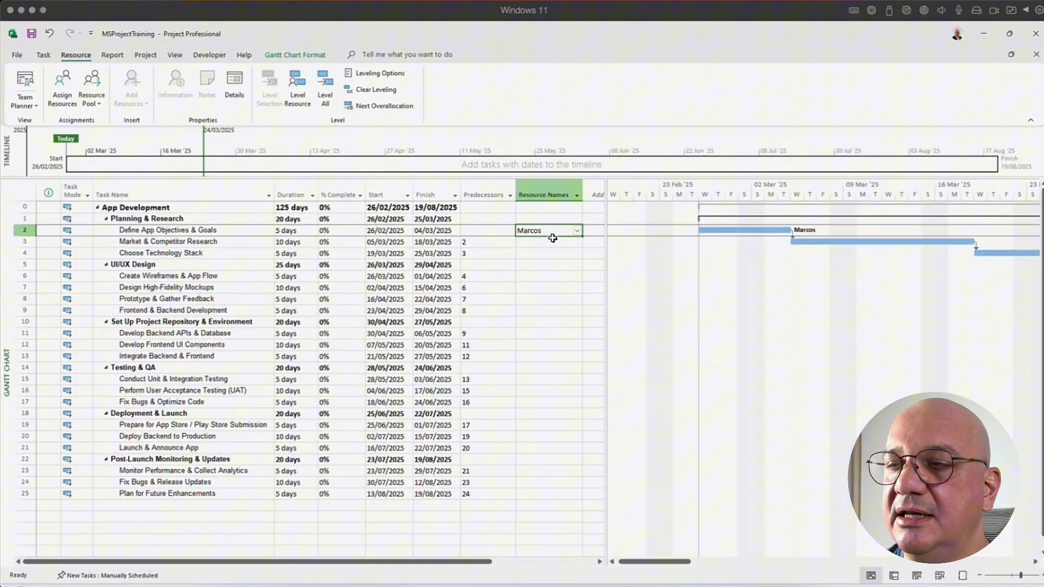
Assign the first listed resource to Market & Competitor Research and the second listed resource to Choose Technology Stack
left_click(552, 242)
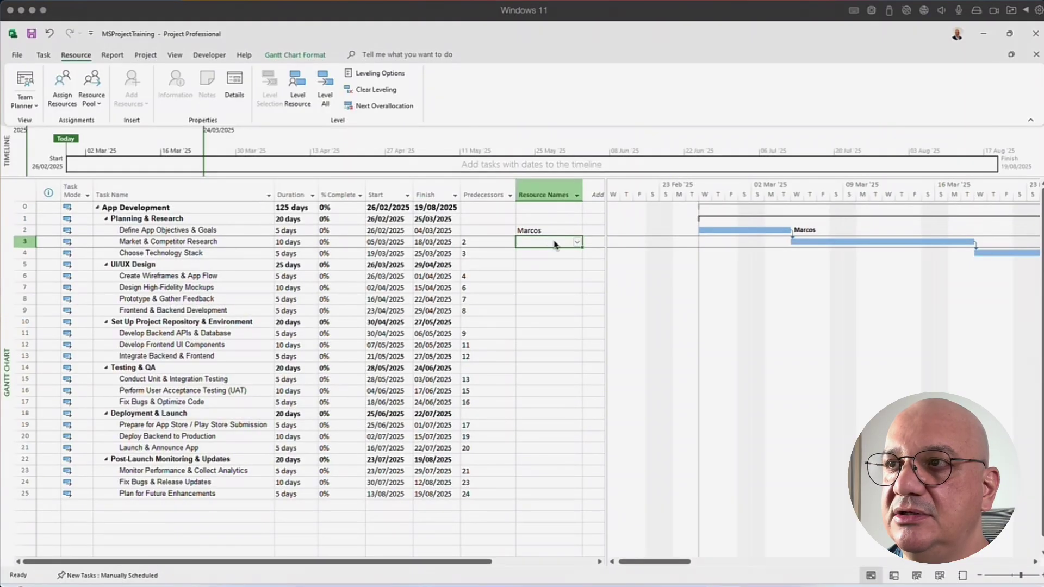
left_click(576, 242)
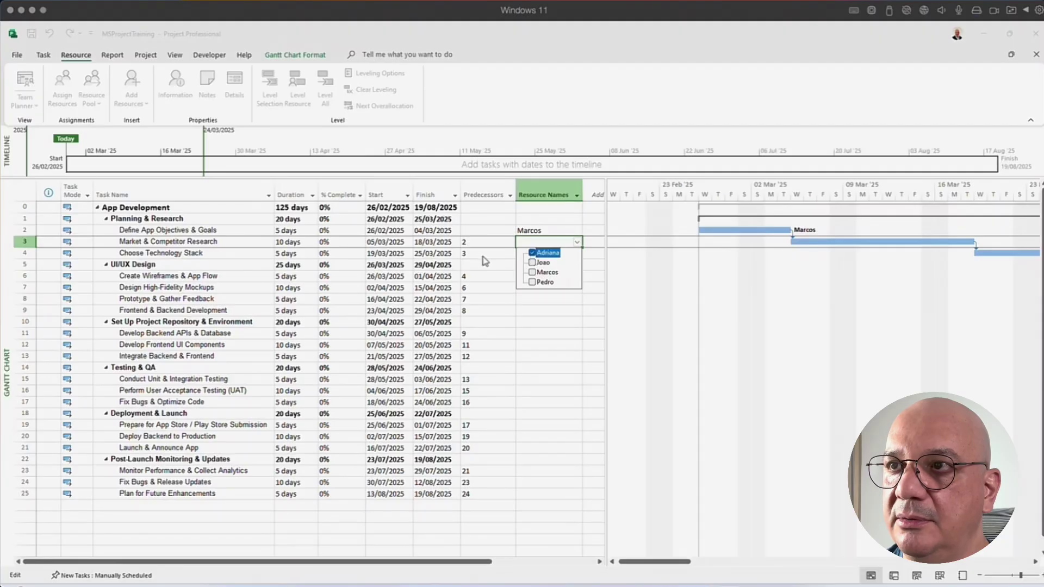
key("Return")
left_click(536, 253)
left_click(577, 253)
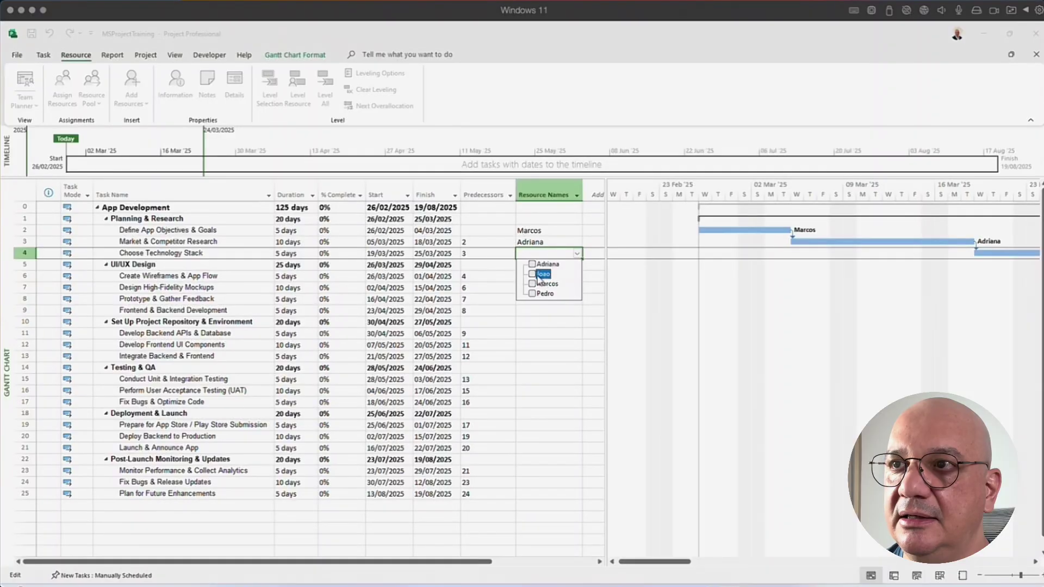
left_click(531, 276)
key("Return")
Assign the fourth listed resource to the Create Wireframes & App Flow task
left_click(537, 277)
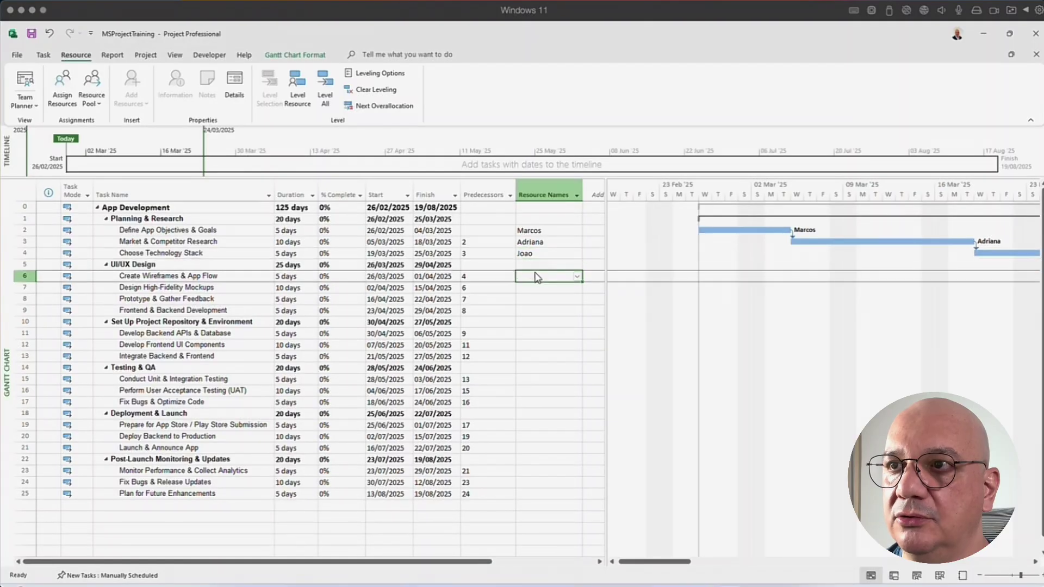
left_click(576, 276)
left_click(530, 318)
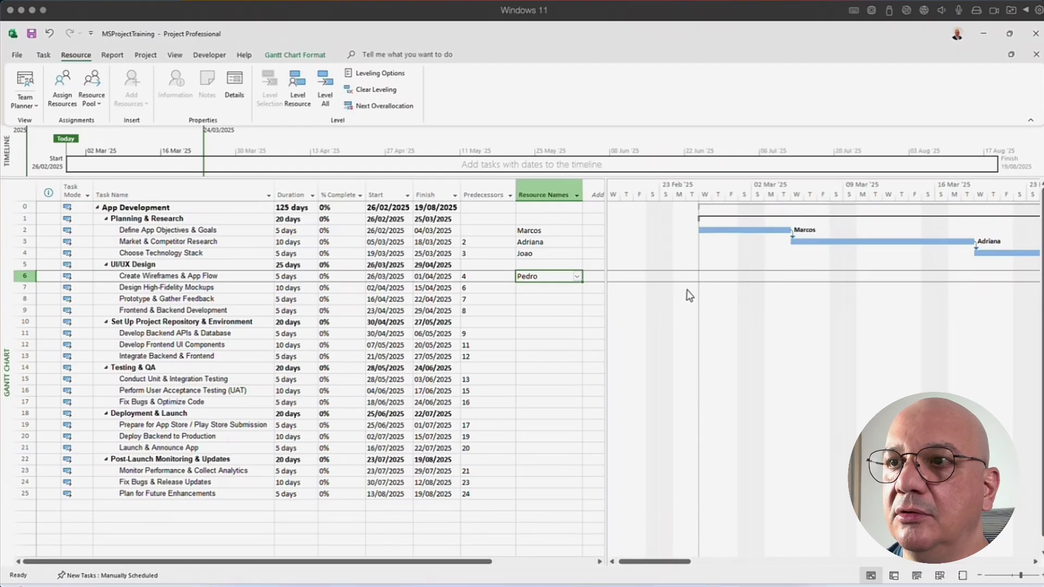
Assign the first listed resource to the Design High-Fidelity Mockups task through the Assign Resources dialog
left_click(978, 576)
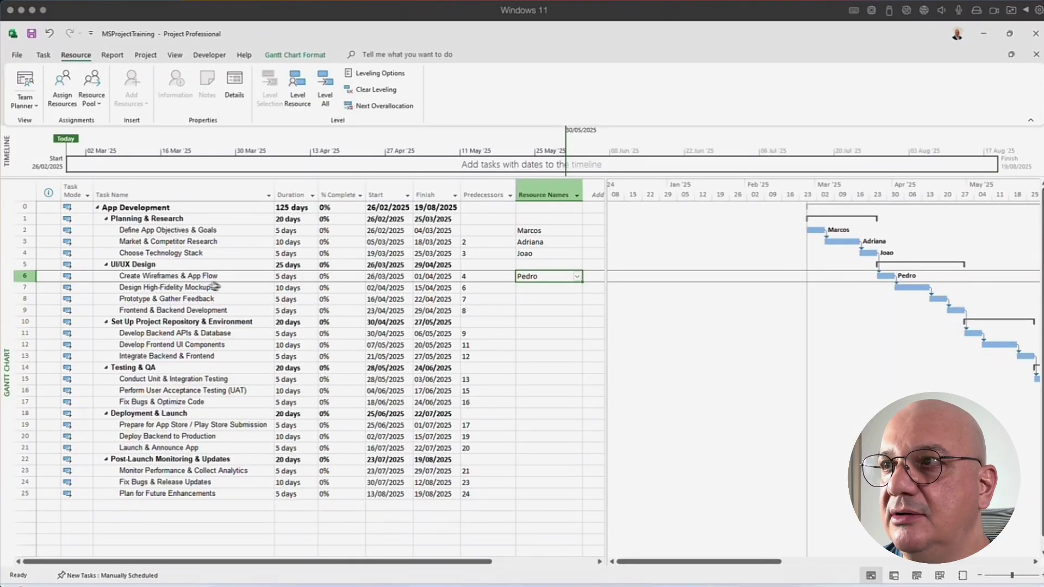
left_click(181, 288)
right_click(182, 289)
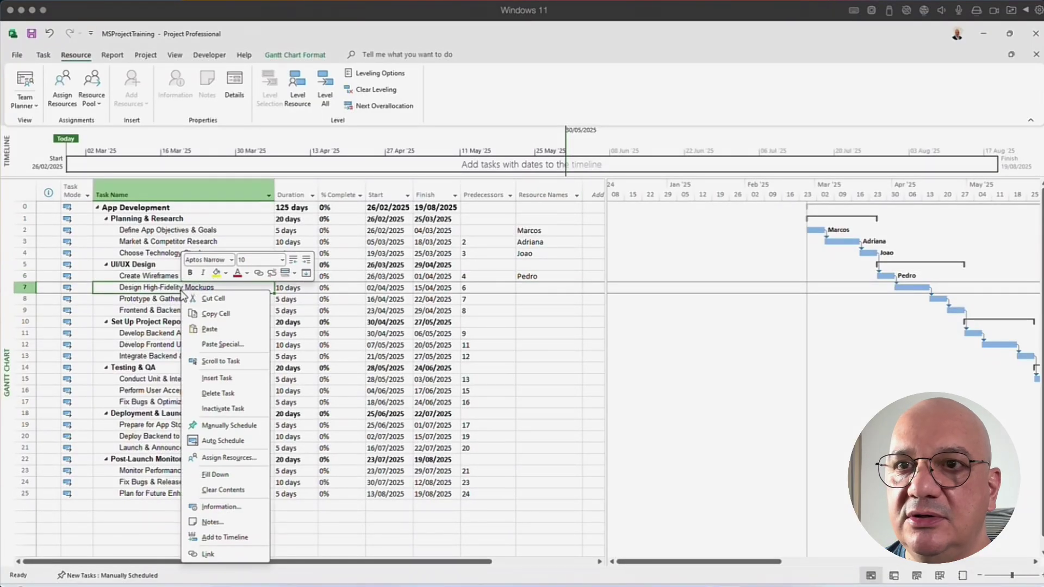
left_click(233, 460)
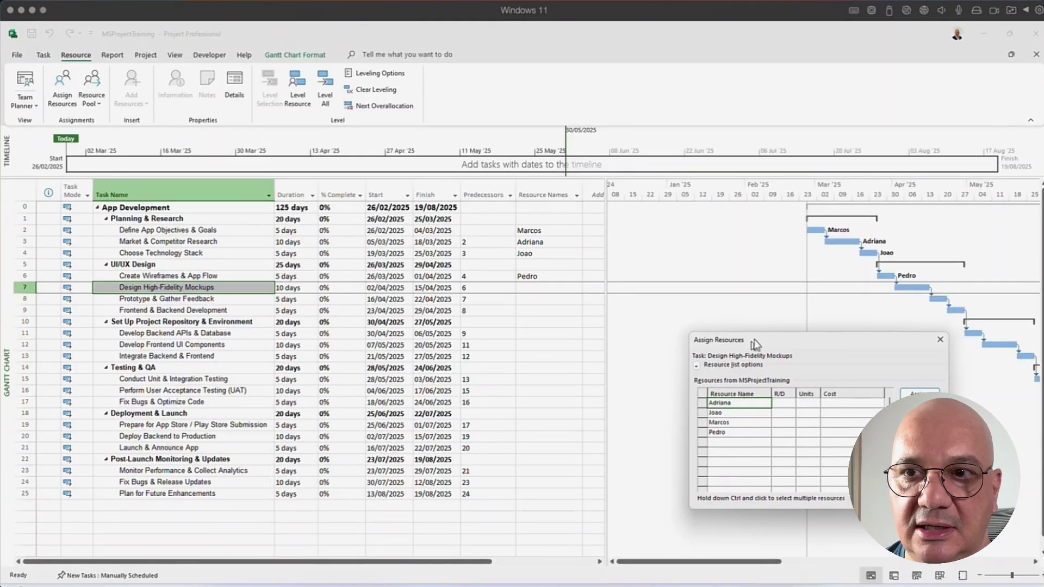
left_click_drag(754, 344, 307, 243)
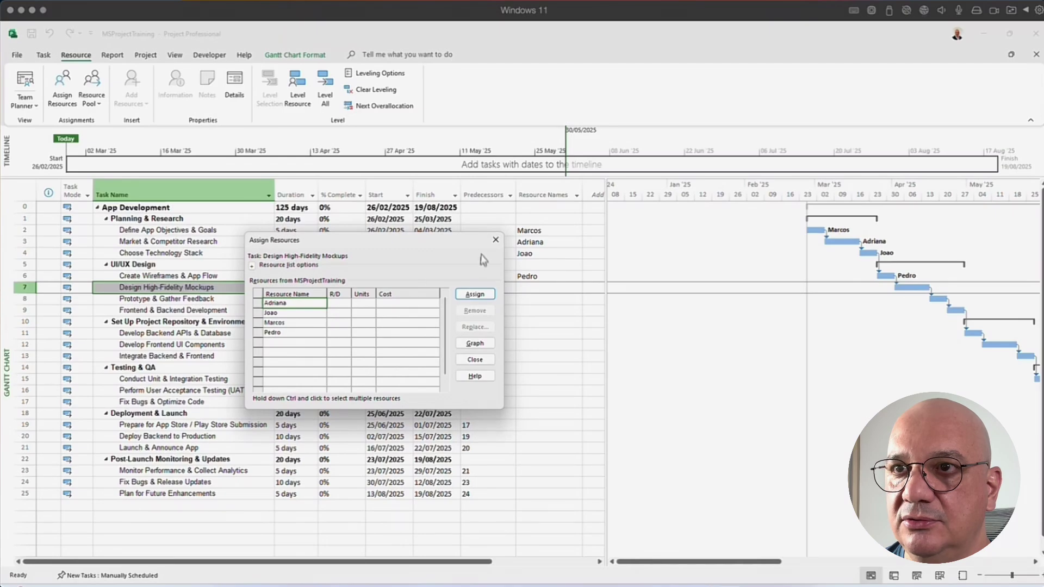
left_click(474, 294)
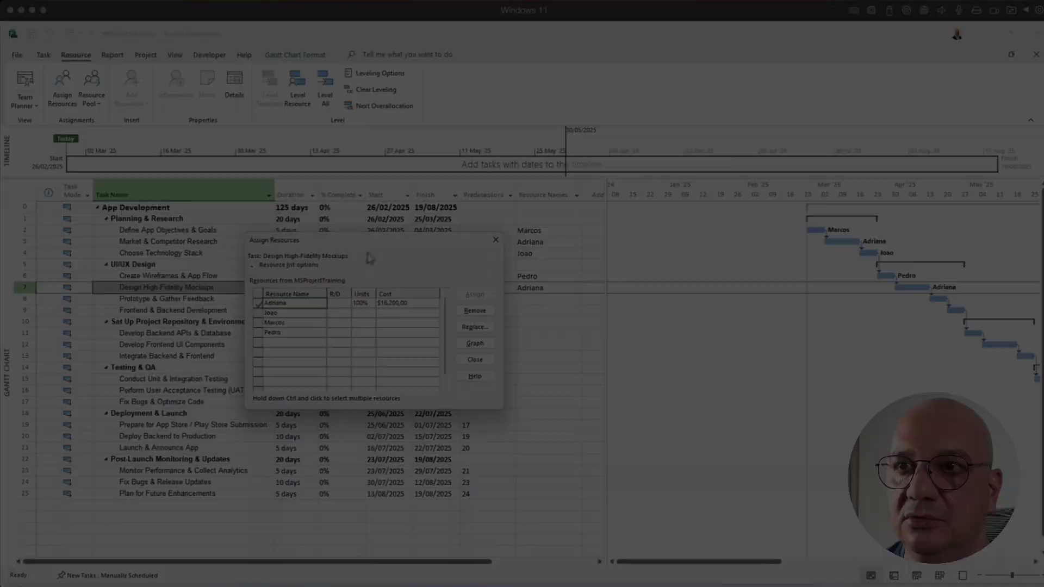
left_click_drag(380, 246, 389, 308)
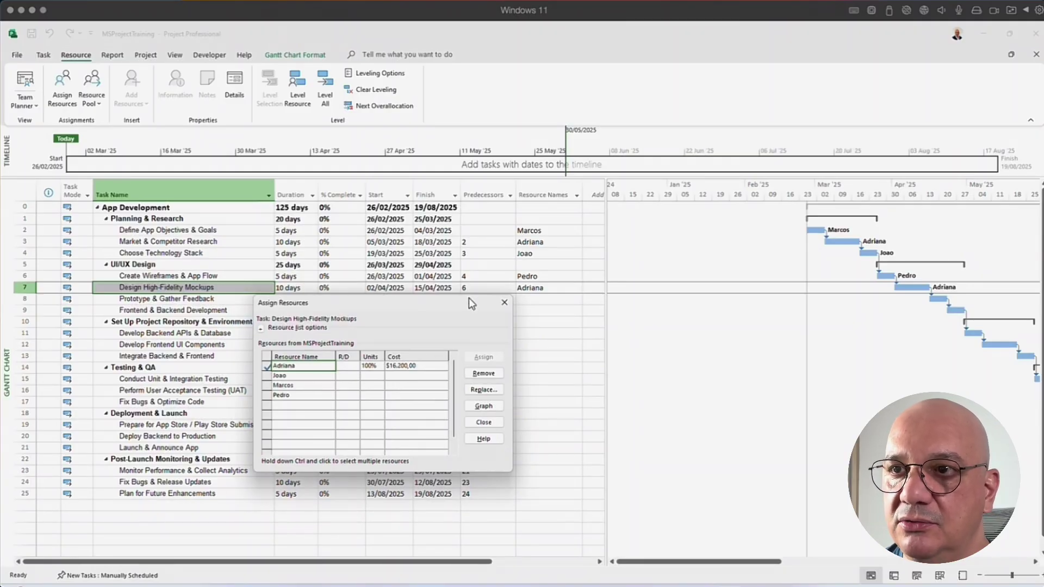
left_click_drag(455, 299, 489, 300)
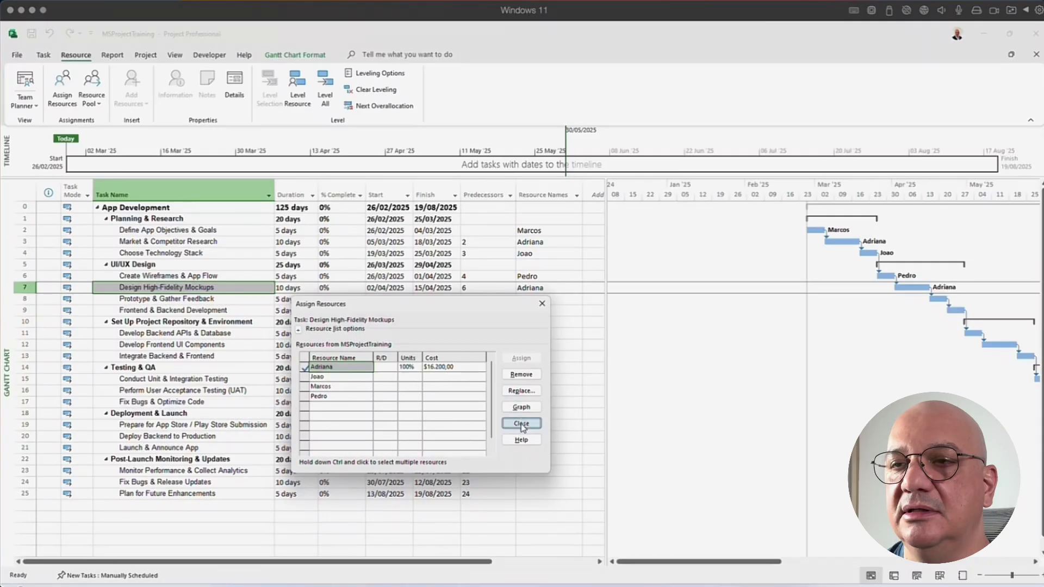
left_click(521, 423)
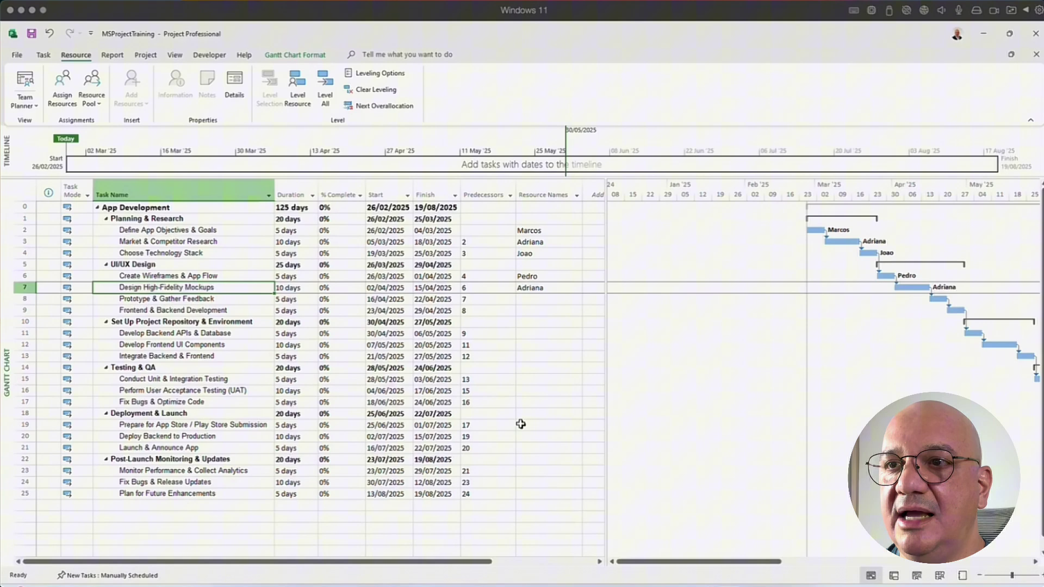
Assign the third listed resource to Prototype & Gather Feedback and the second listed resource to Frontend & Backend Development
left_click(535, 300)
left_click(576, 300)
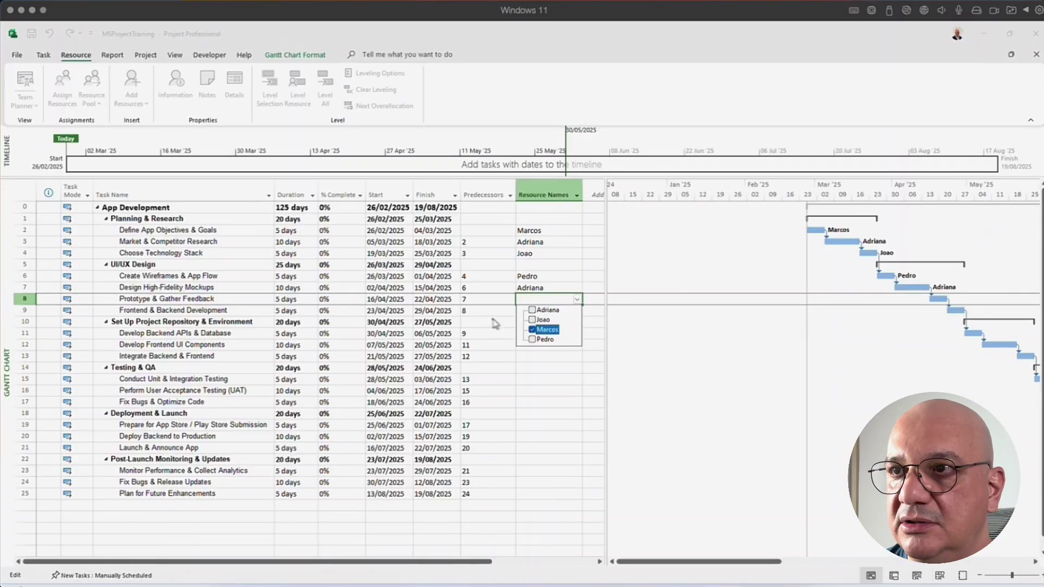
left_click(495, 324)
left_click(577, 311)
left_click(533, 331)
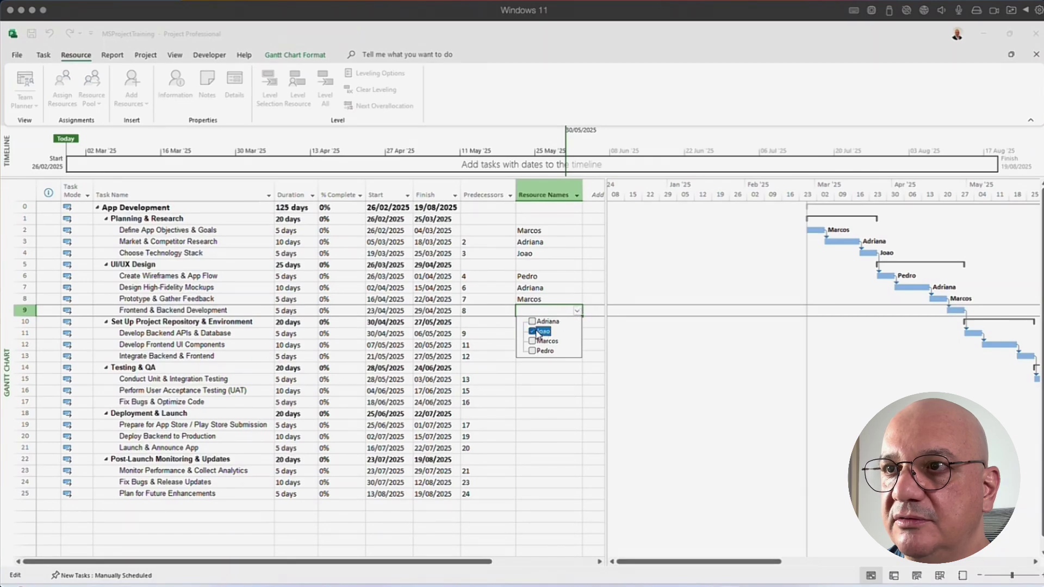
left_click(509, 337)
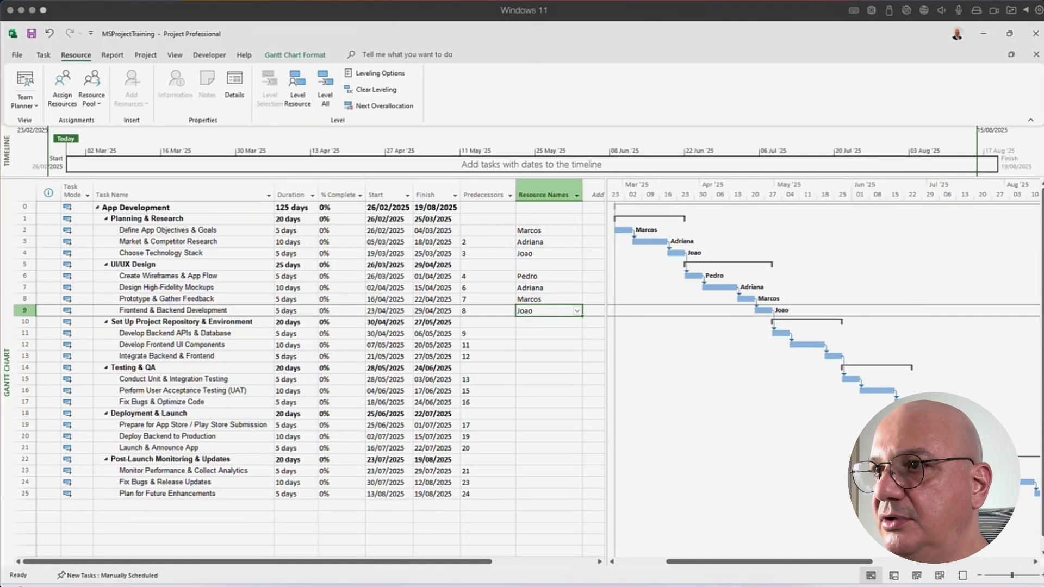
Show the Task Form details below the Gantt chart and display the Prototype & Gather Feedback task in them
left_click_drag(612, 205, 873, 365)
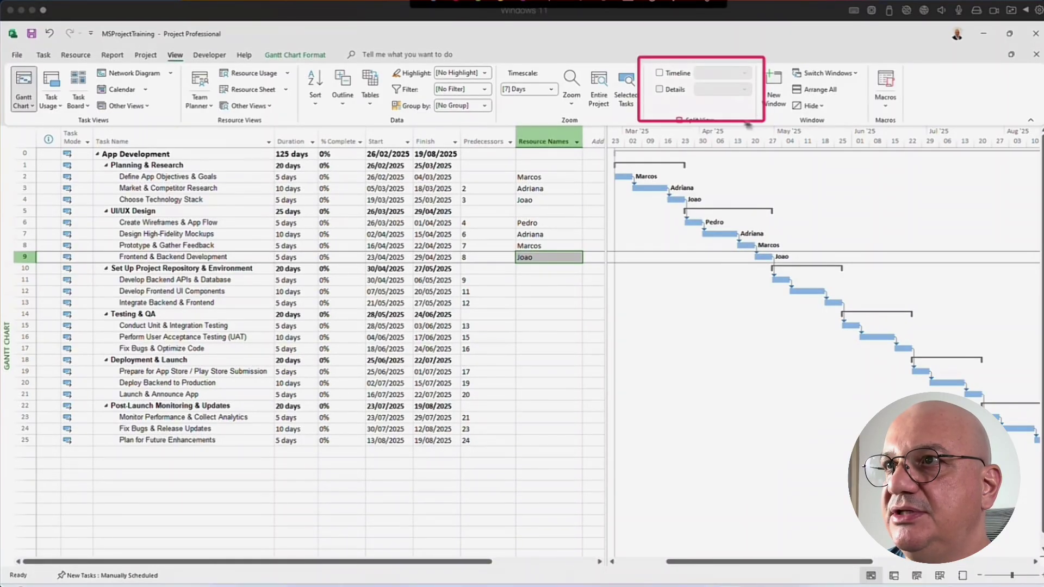
left_click(660, 89)
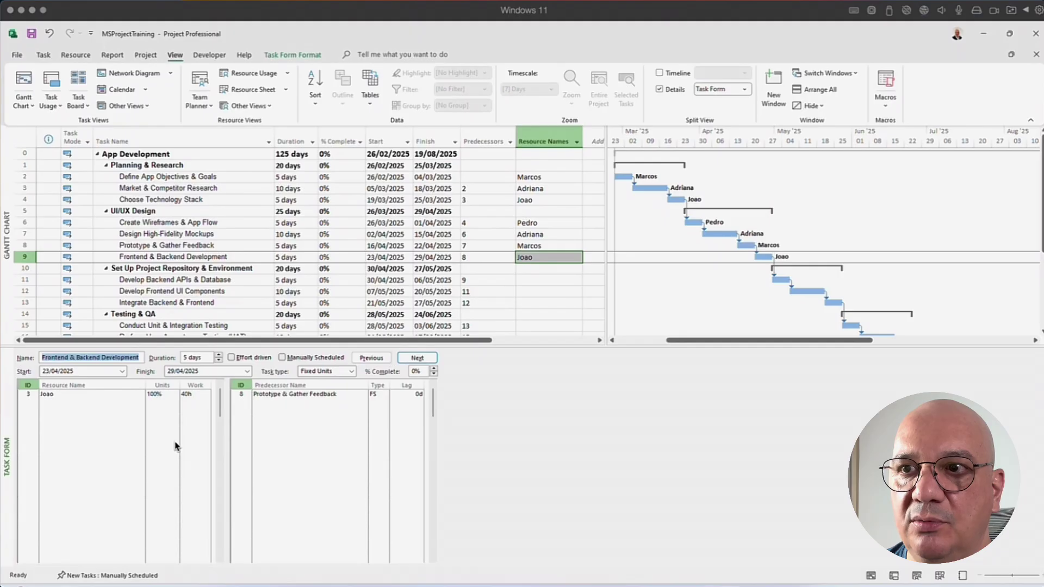
left_click(180, 245)
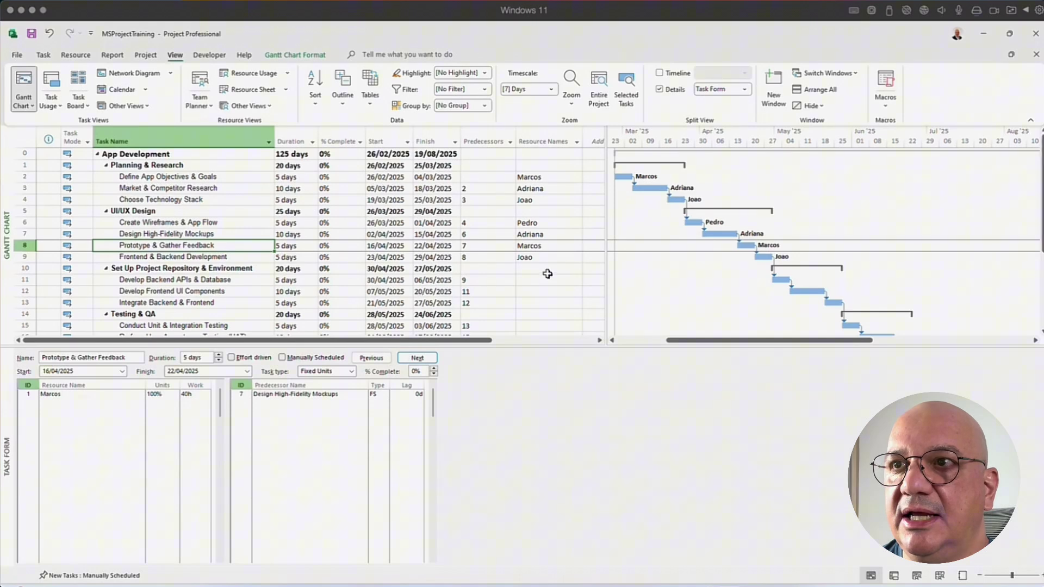
Assign the first listed resource to the Develop Backend APIs & Database task
left_click(549, 278)
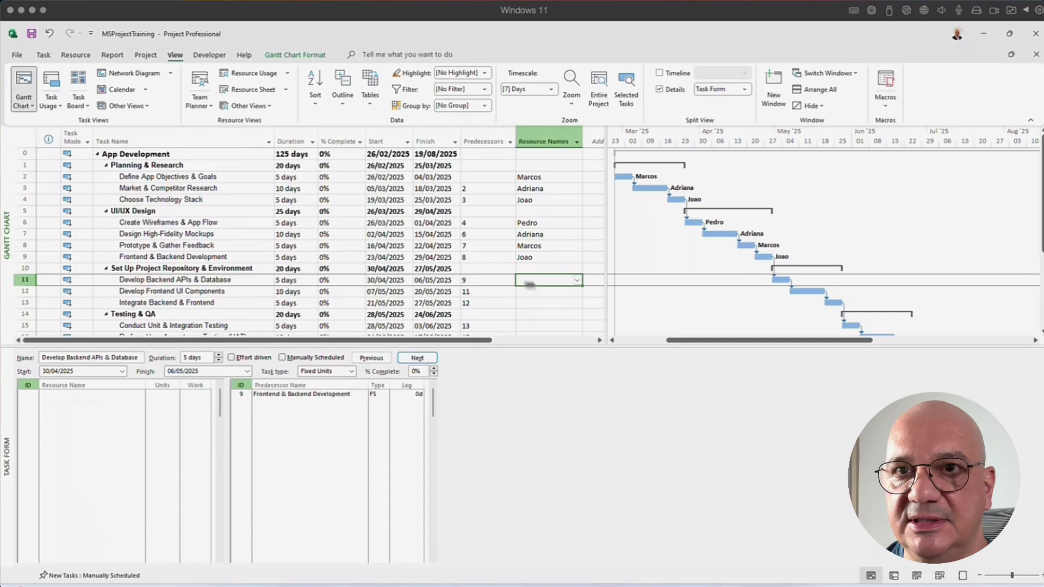
left_click(575, 280)
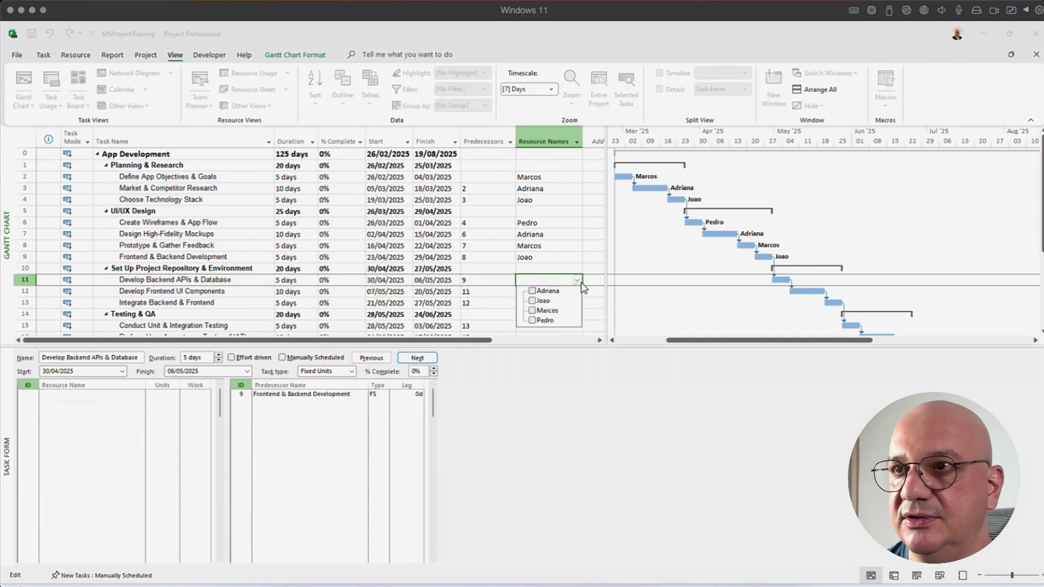
left_click(531, 292)
key("Return")
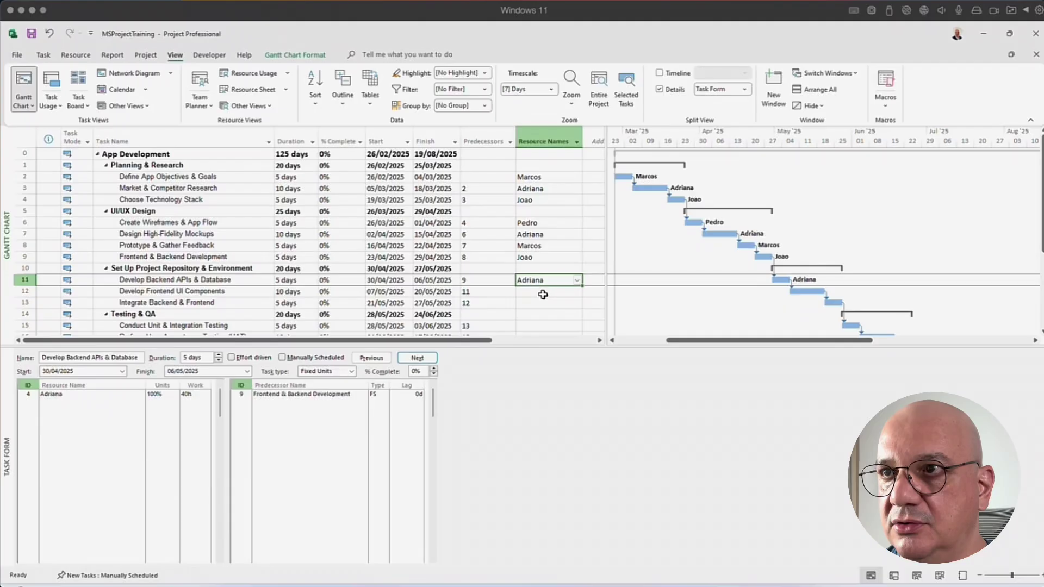
Assign the second and third listed resources together to the Develop Frontend UI Components task
left_click(543, 292)
left_click(25, 291)
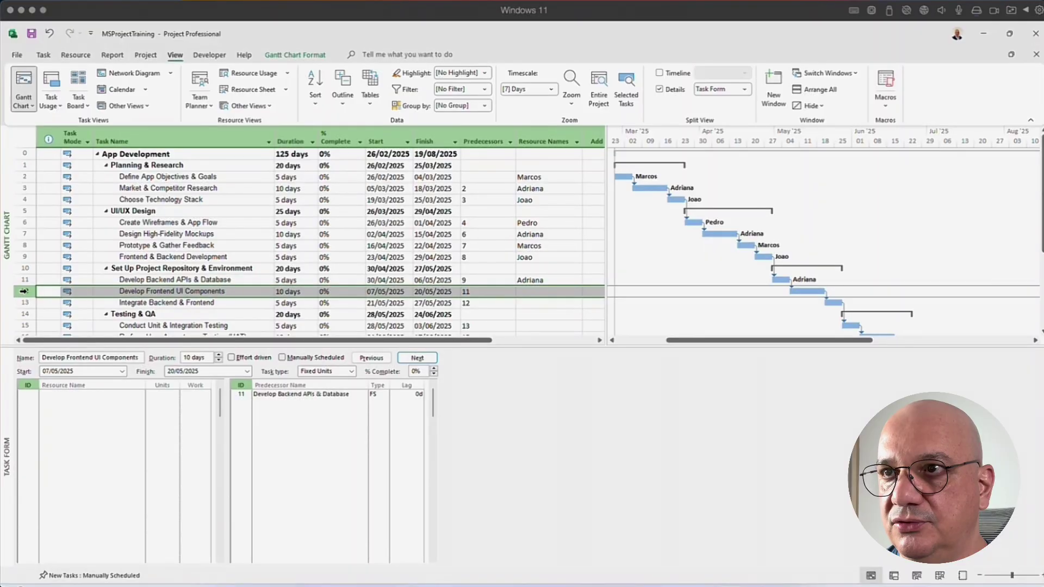
left_click(548, 293)
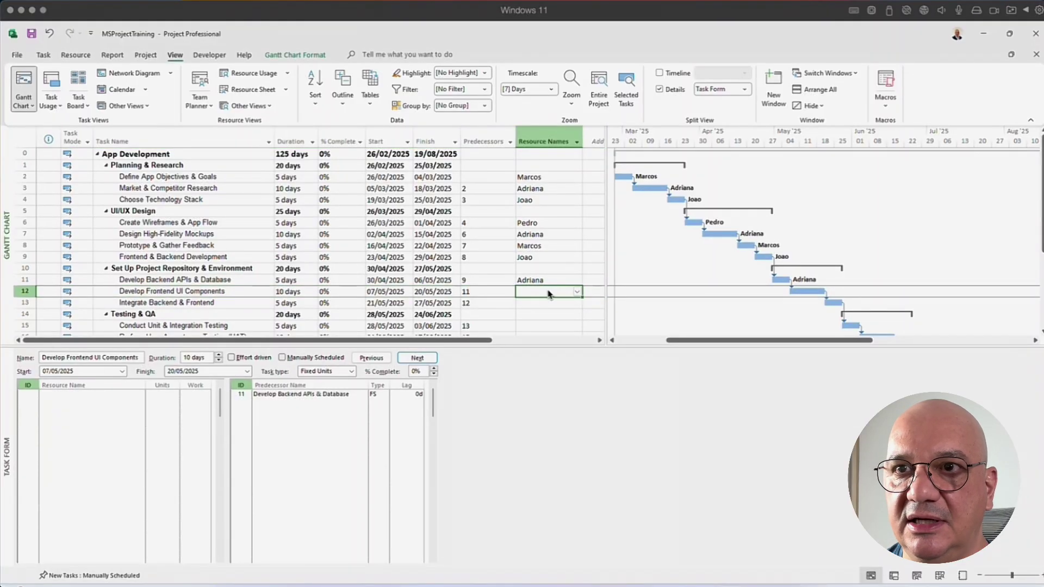
left_click(577, 293)
left_click(532, 312)
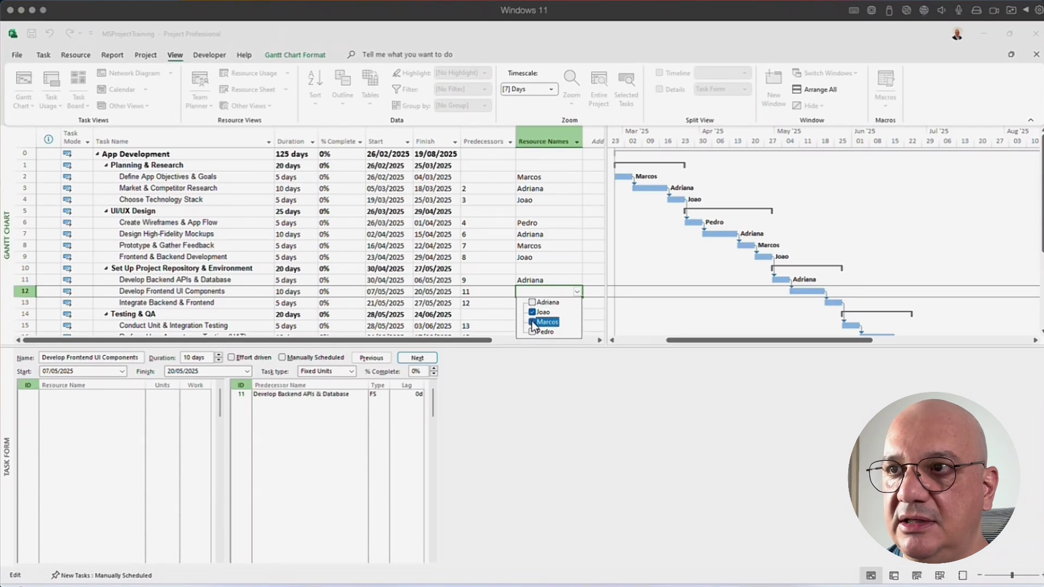
left_click(532, 323)
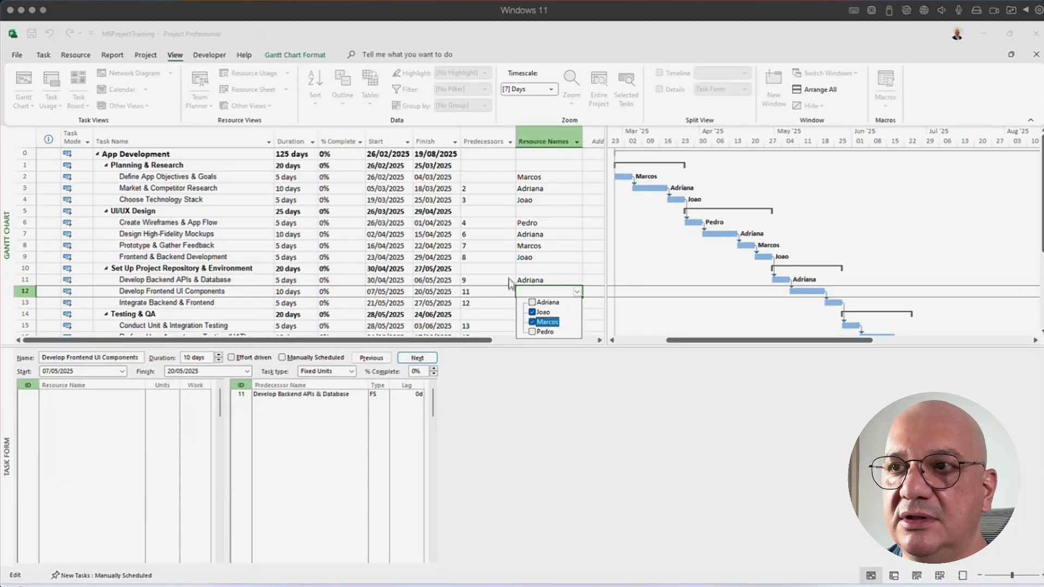
left_click(506, 263)
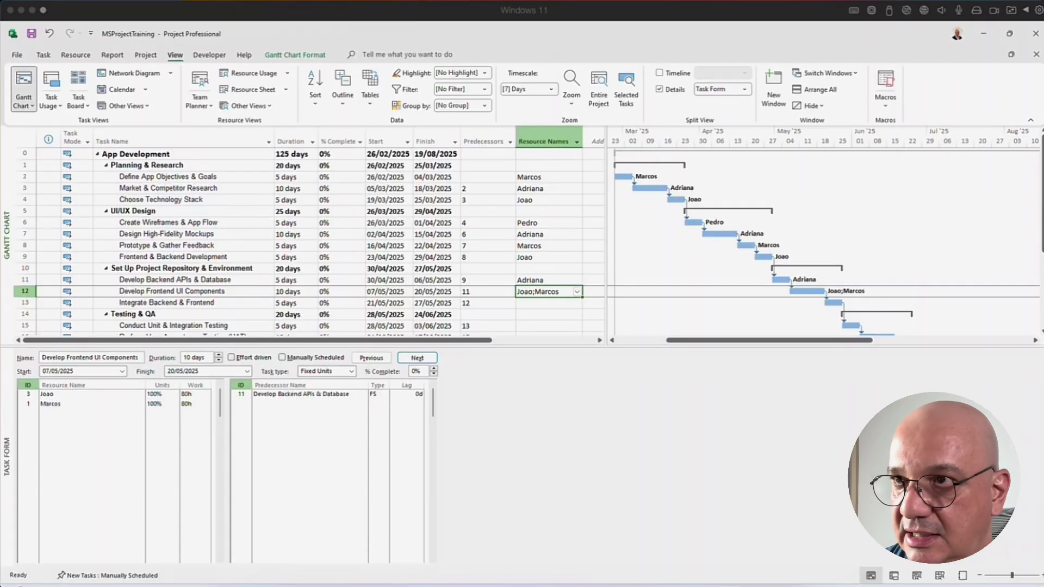
mouse_move(502, 279)
left_mouse_down()
mouse_move(519, 302)
mouse_move(597, 308)
left_mouse_up()
key("Escape")
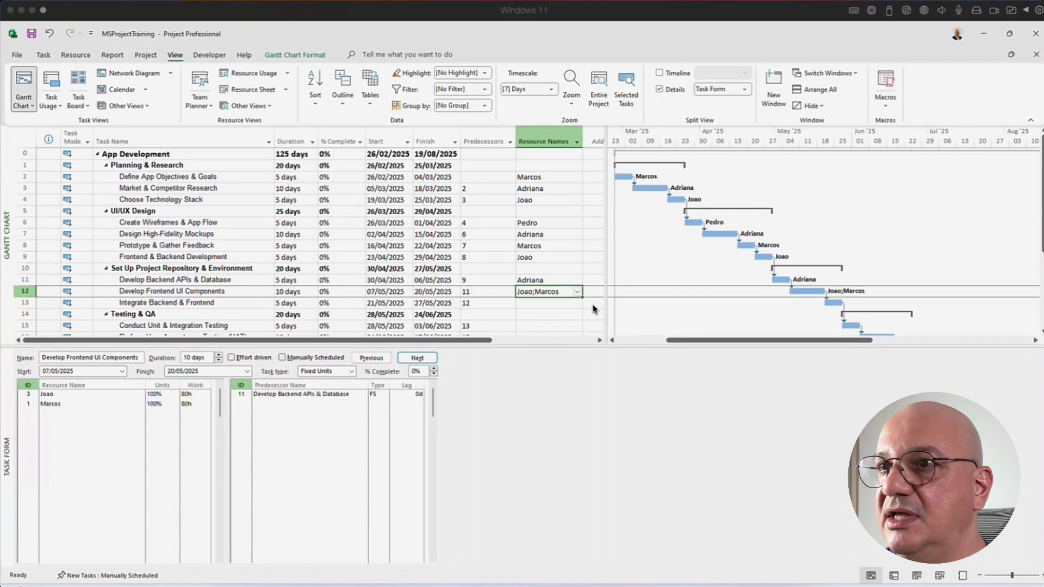
Clear both resource assignments from the Develop Frontend UI Components task
left_click(551, 293)
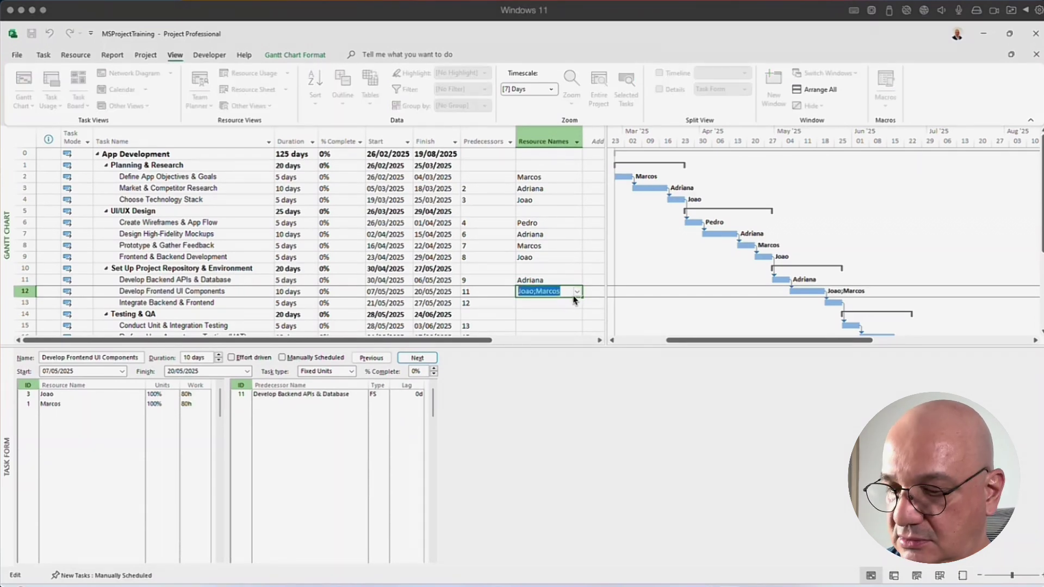
key("BackSpace")
key("Return")
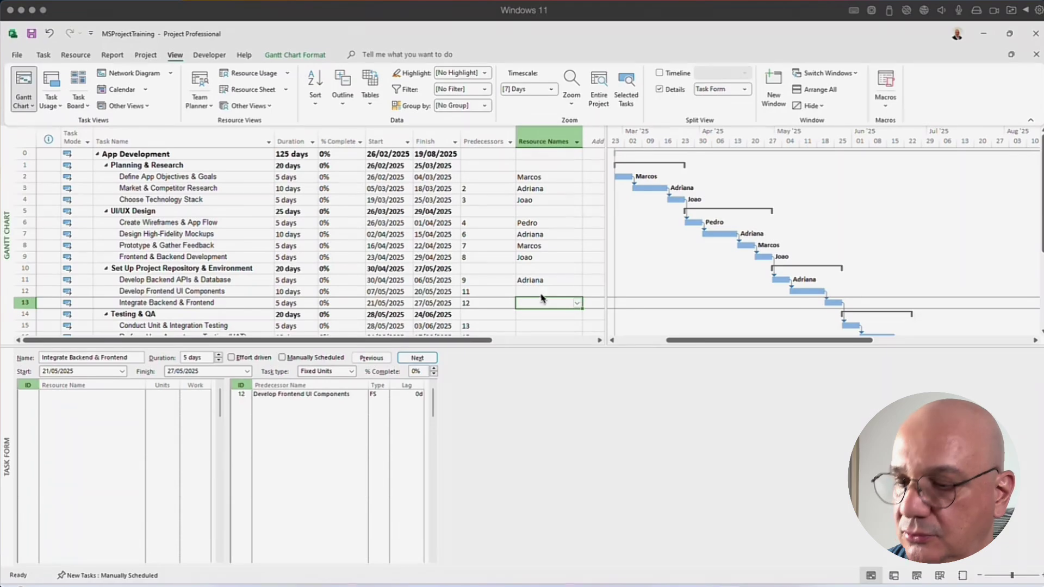
Make the Develop Frontend UI Components task effort driven
left_click(502, 293)
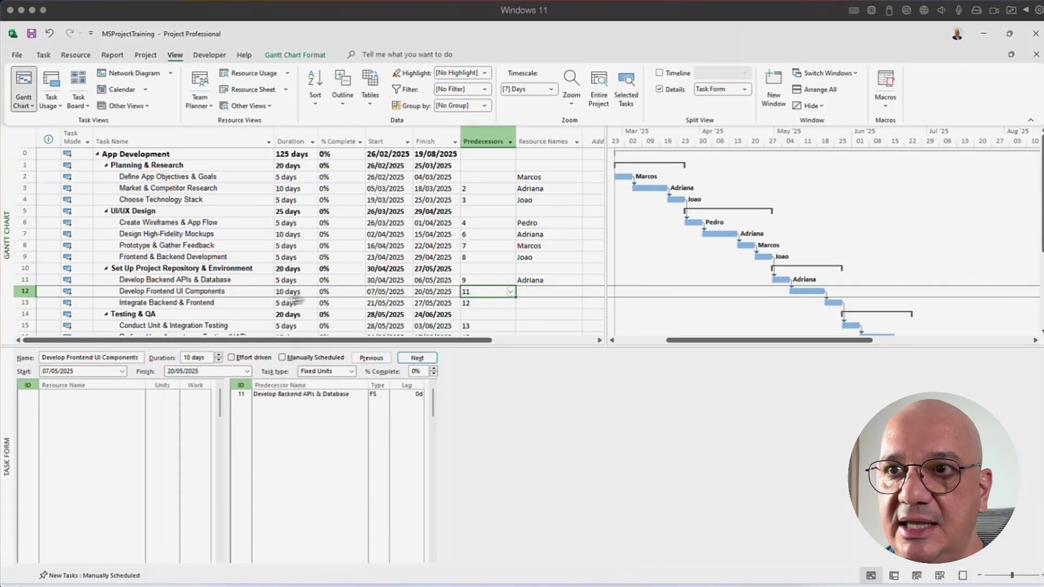
left_click(207, 293)
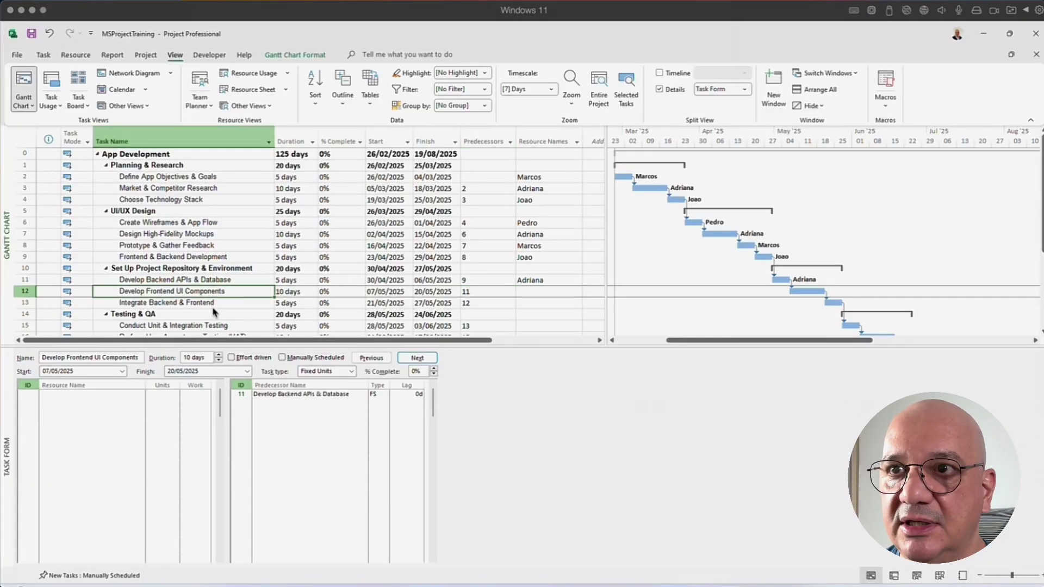
left_click(231, 358)
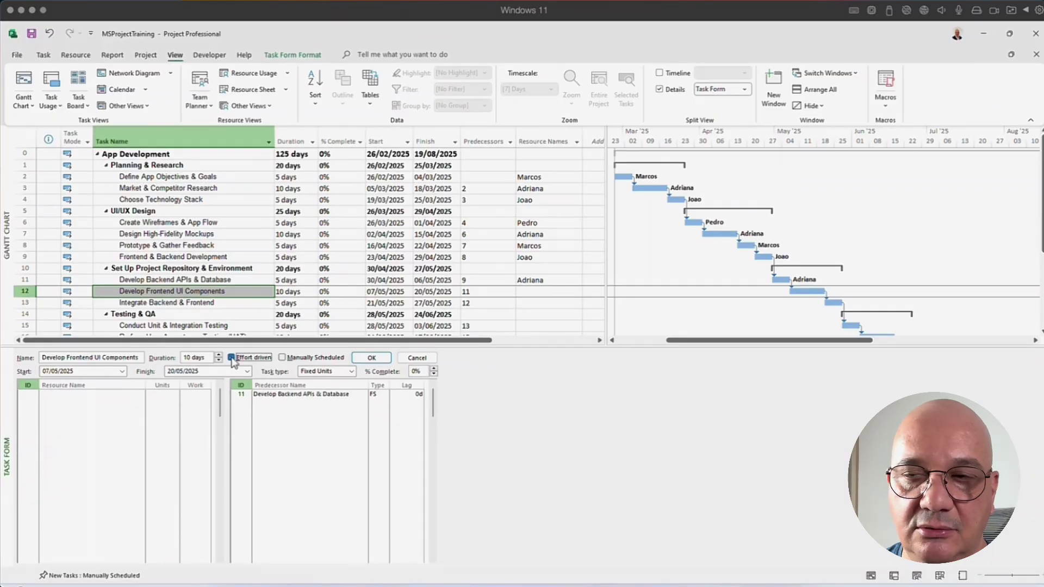
key("Return")
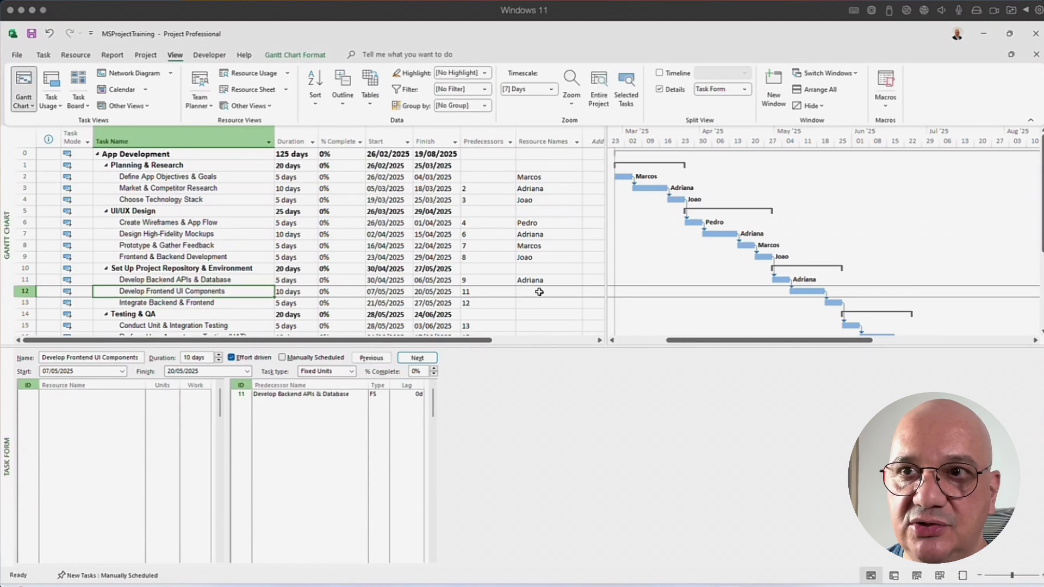
Assign the second listed resource to the effort-driven Develop Frontend UI Components task, and add the third listed resource as a separate change
left_click(539, 292)
left_click(578, 292)
left_click(533, 312)
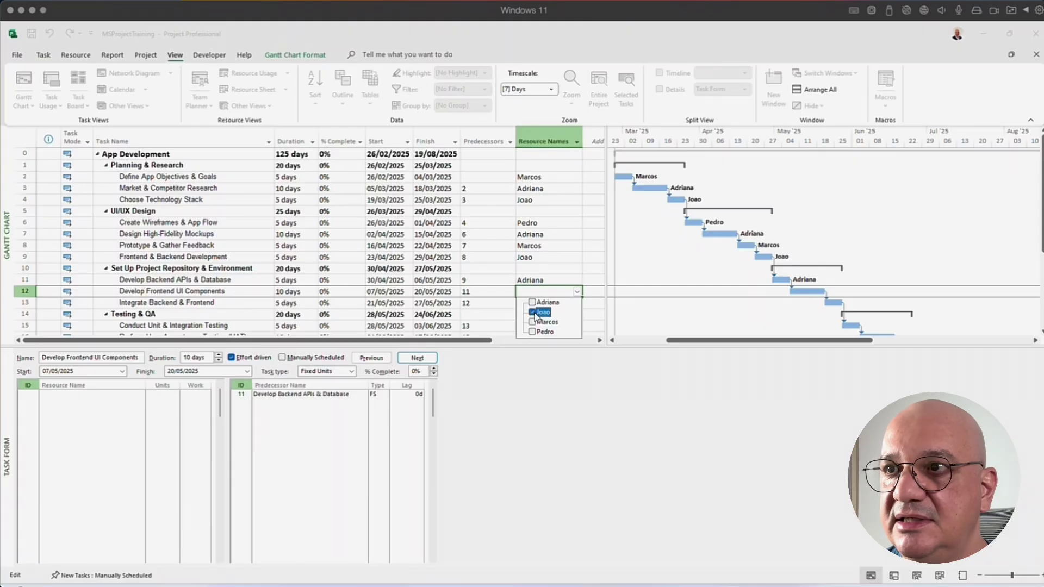
left_click(577, 292)
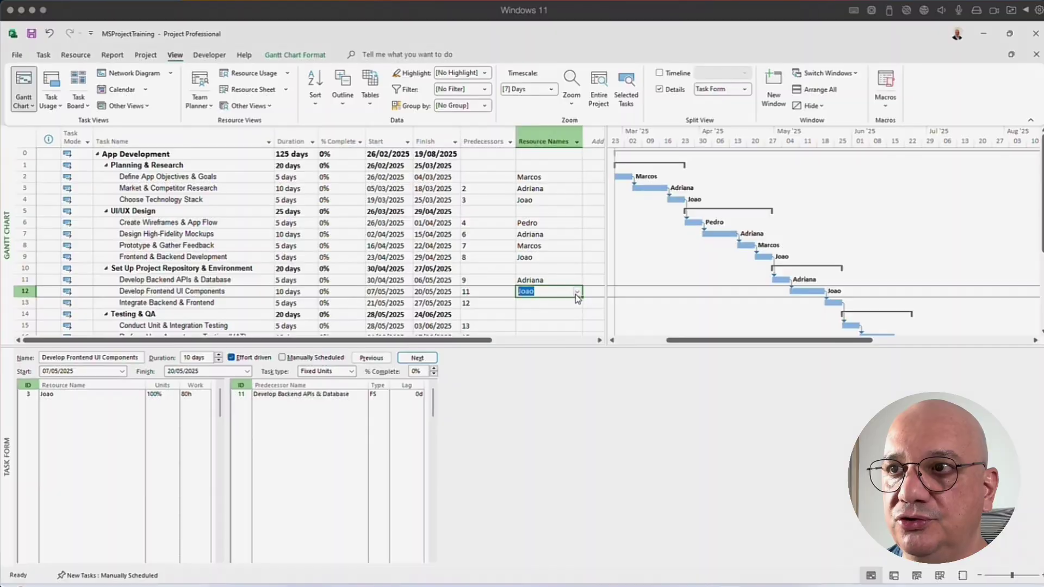
left_click(578, 292)
left_click(533, 324)
left_click(577, 292)
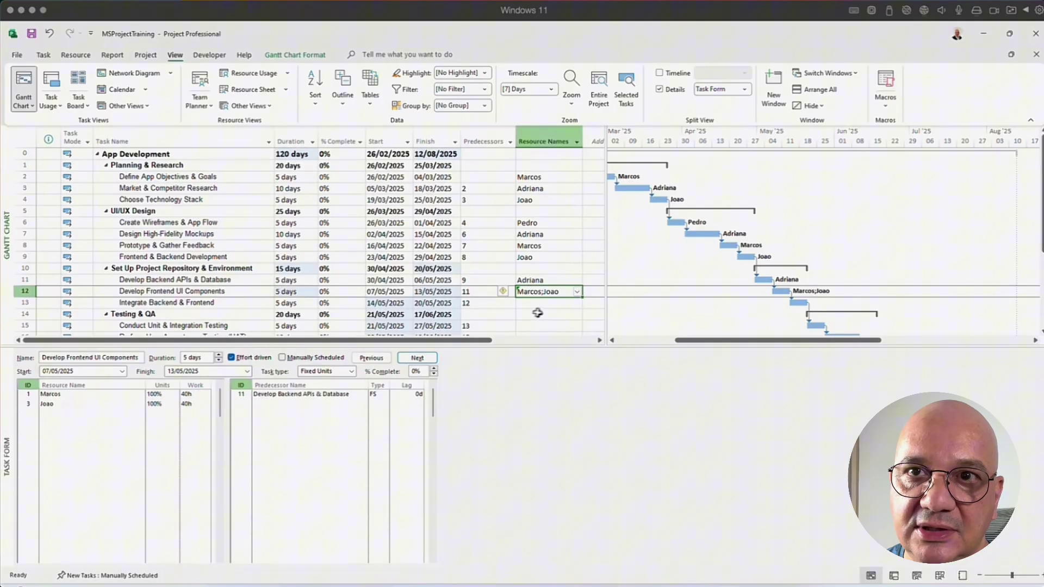
Make the Integrate Backend & Frontend task effort driven in its task information
left_click(549, 303)
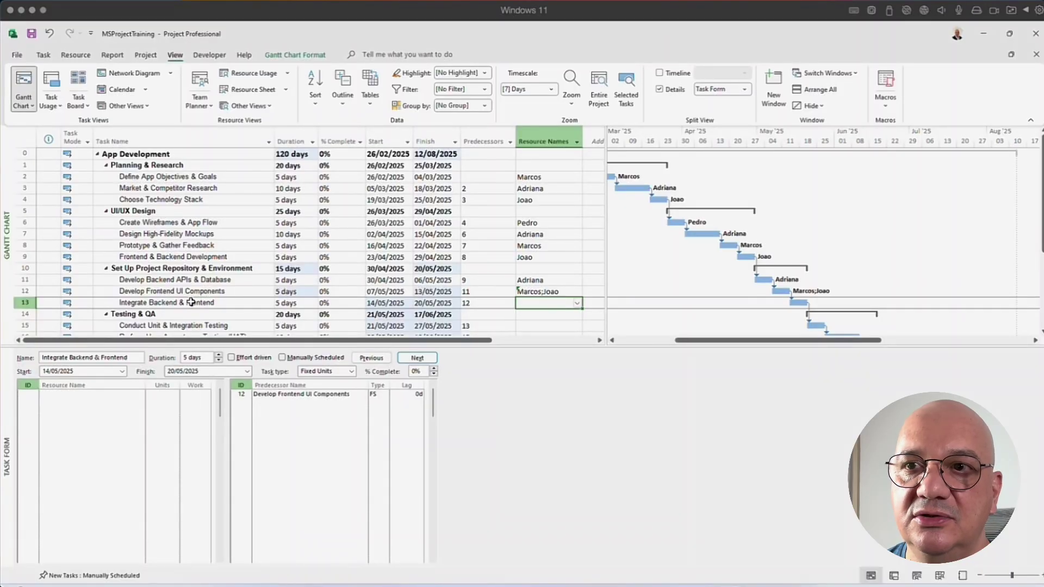
left_click(191, 303)
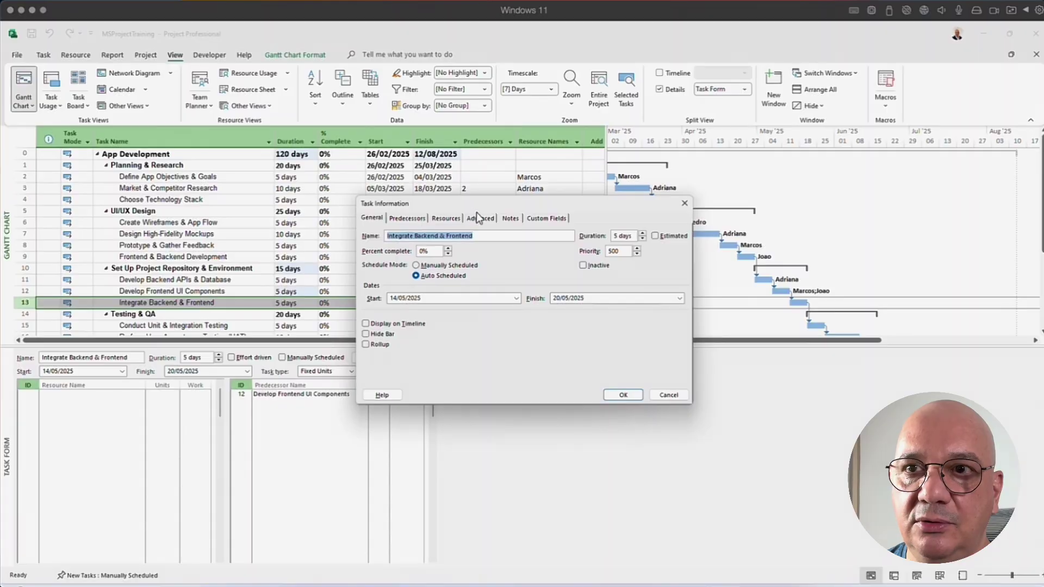
left_click(480, 218)
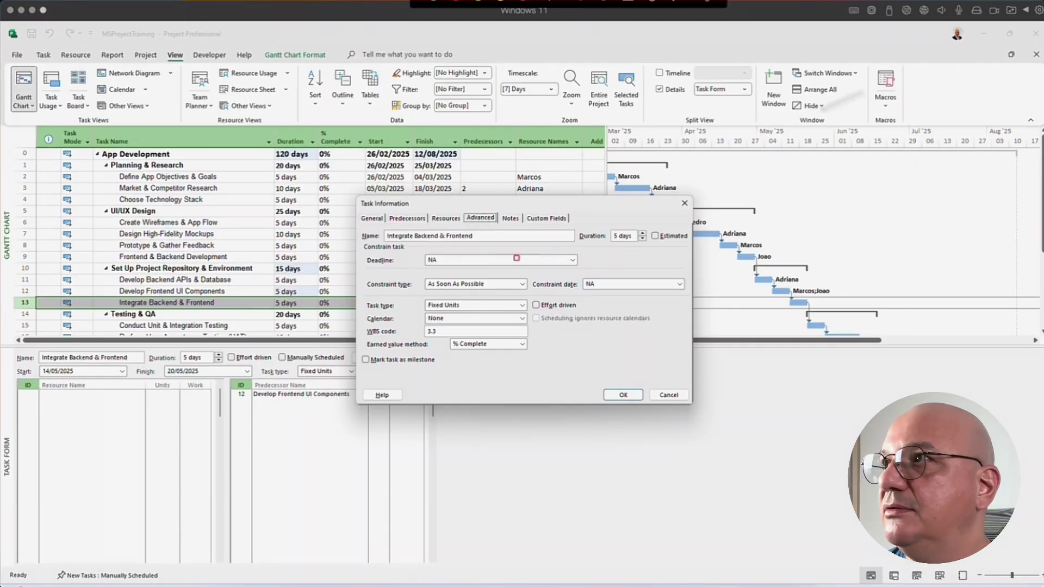
left_click_drag(461, 208, 490, 225)
left_click_drag(521, 292, 606, 320)
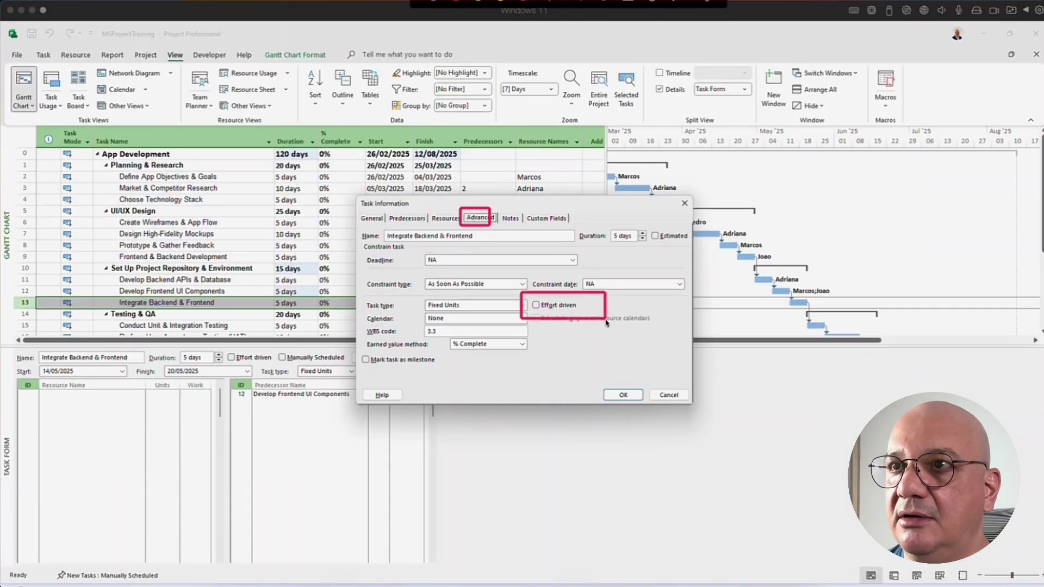
left_click(624, 395)
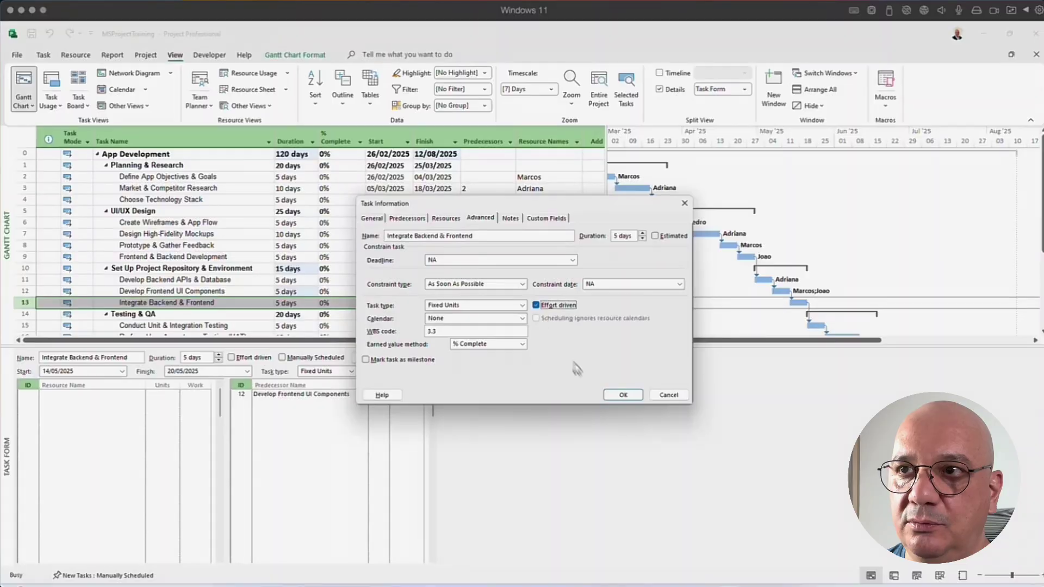
left_click(620, 394)
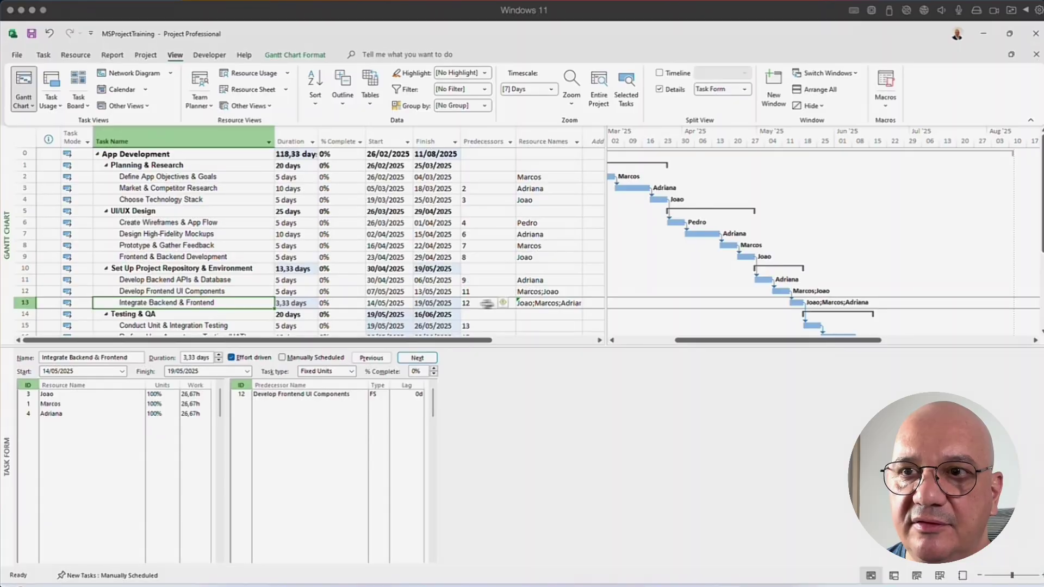
left_click(539, 304)
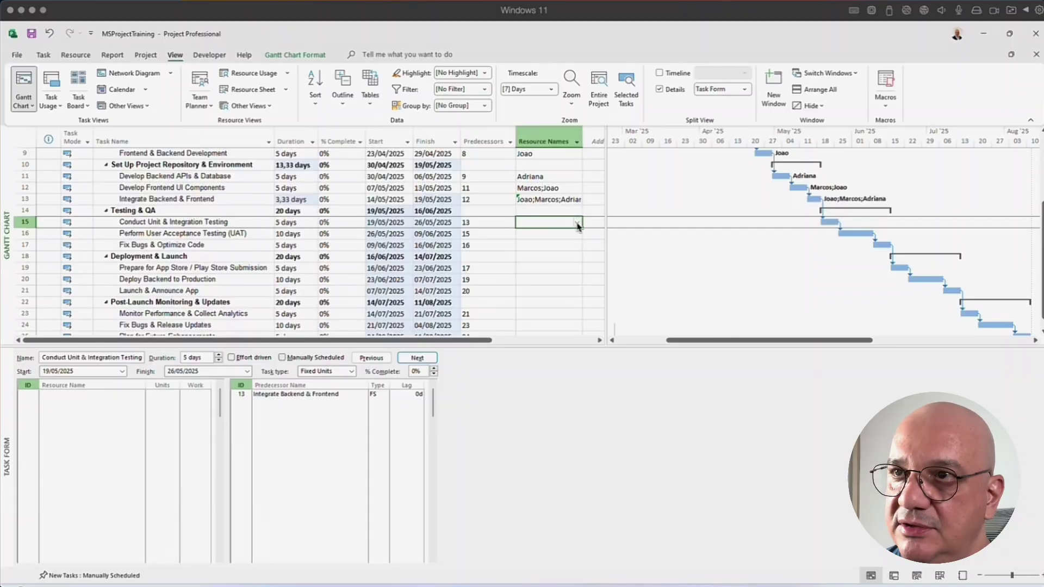
Assign the first listed resource to Conduct Unit & Integration Testing and the second listed resource to Perform User Acceptance Testing (UAT)
left_click(577, 223)
left_click(533, 233)
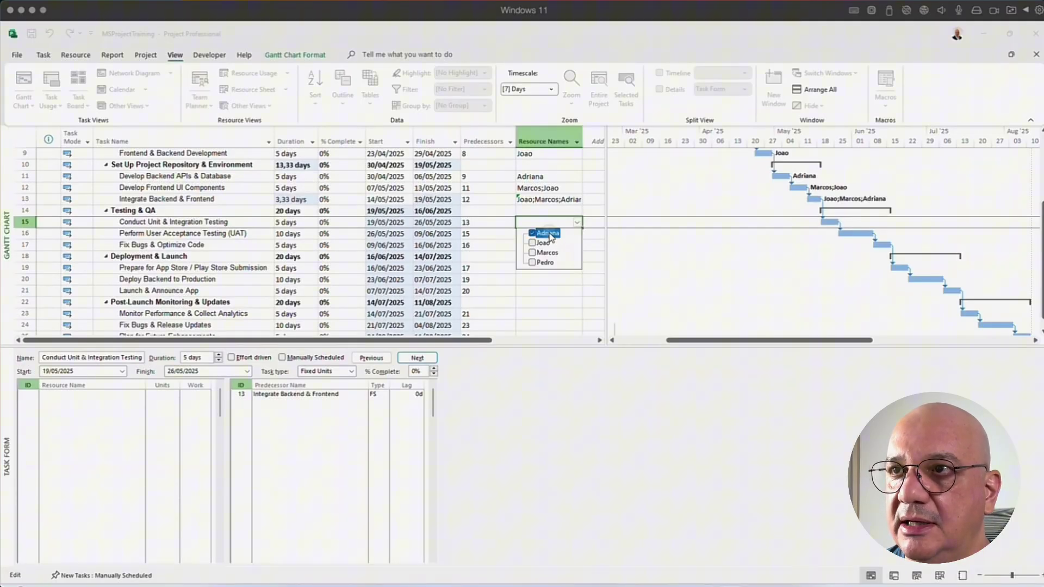
left_click(520, 235)
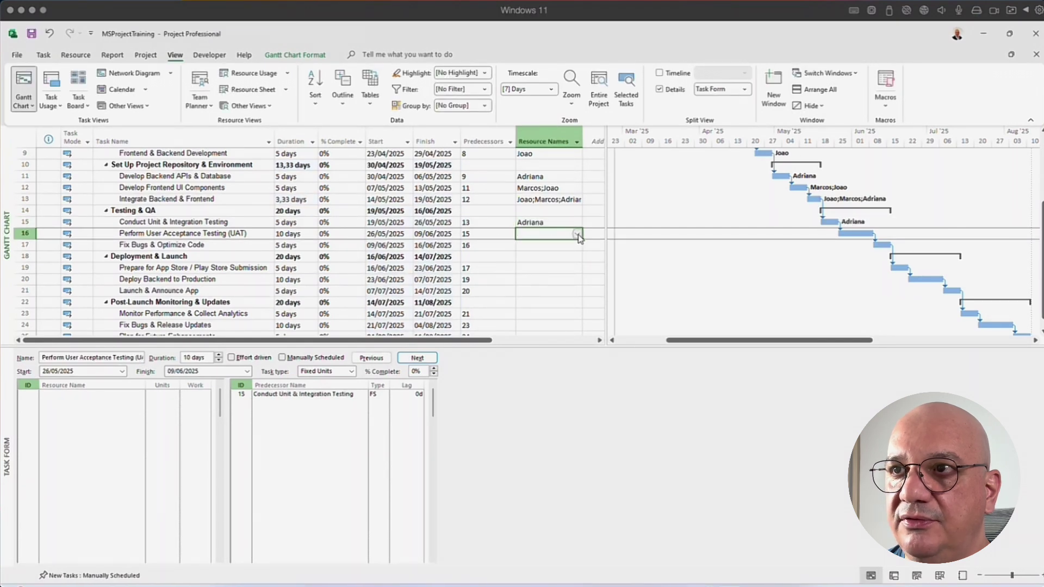
left_click(578, 234)
left_click(533, 254)
left_click(466, 263)
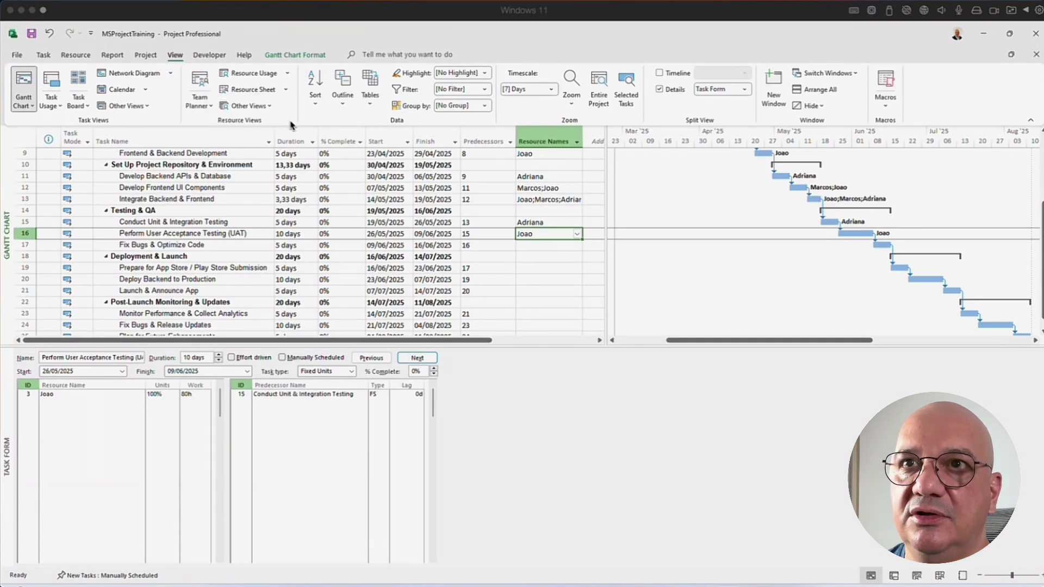
Switch from the Gantt Chart to the Task Sheet view
left_click(266, 106)
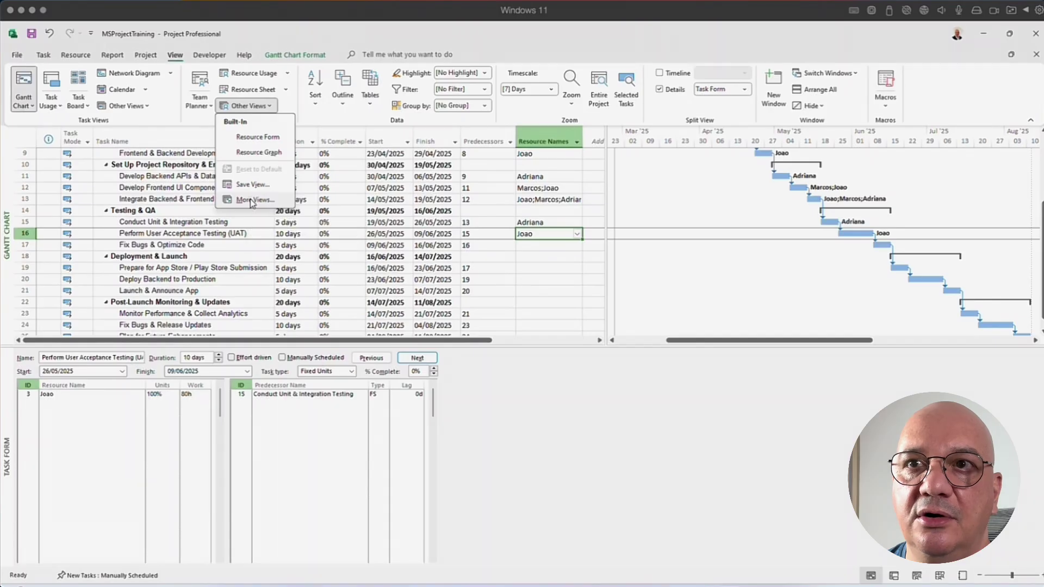
left_click(253, 200)
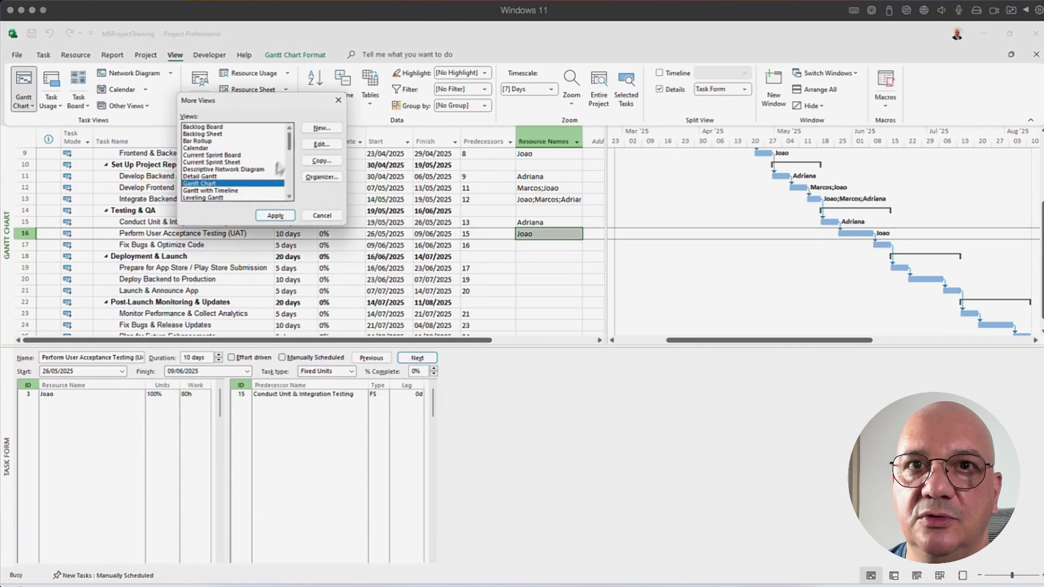
left_click_drag(291, 137, 290, 174)
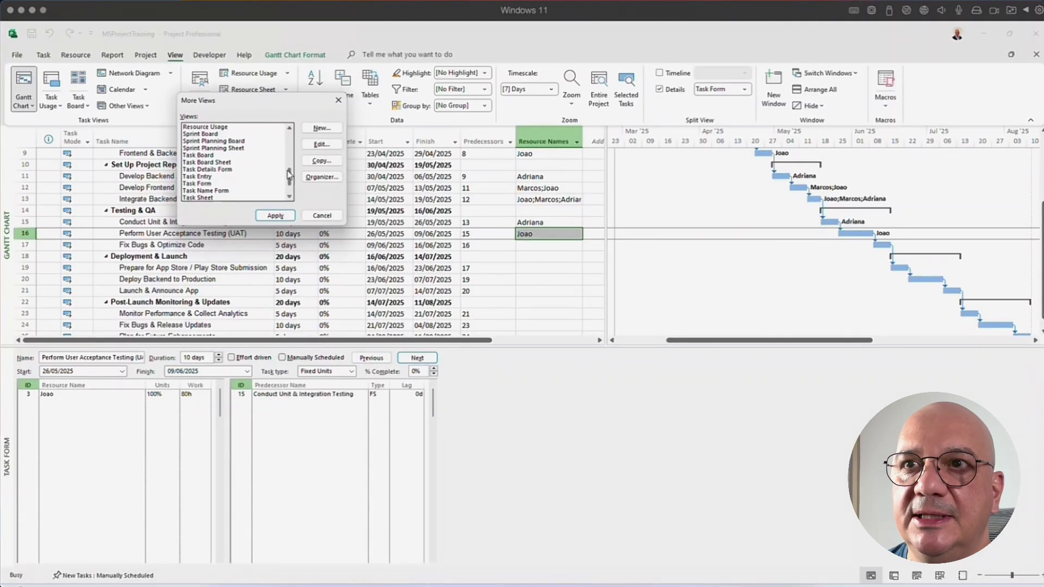
left_click(209, 197)
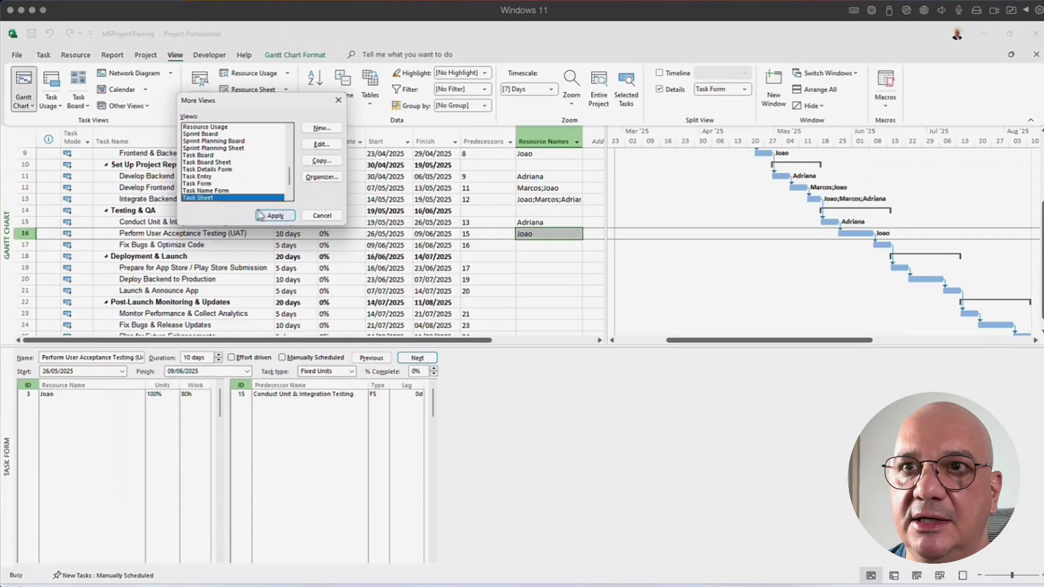
left_click(275, 216)
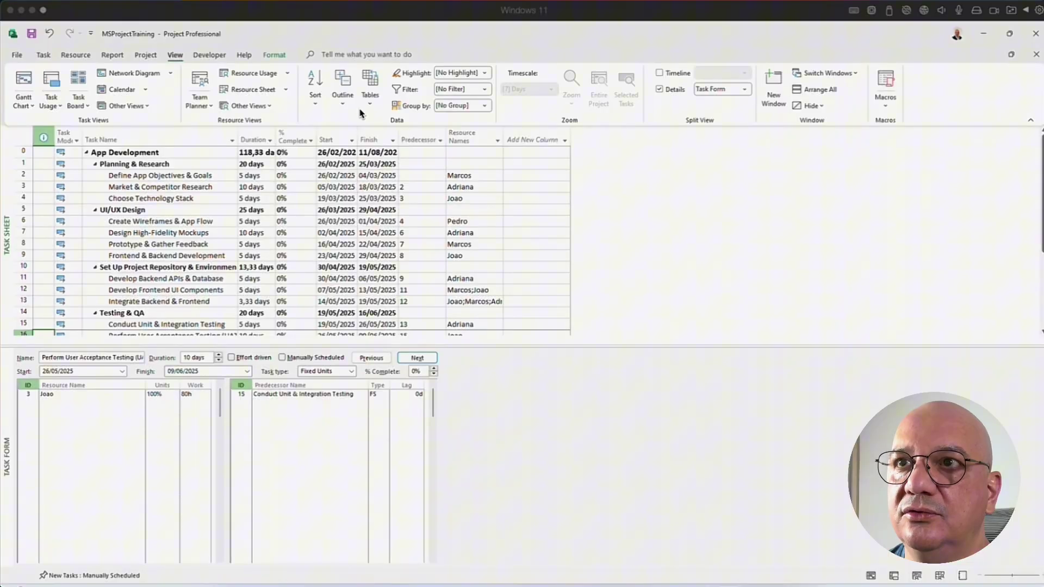
Apply the Cost table to the Task Sheet and widen the Task Name column so the full names fit
left_click(370, 95)
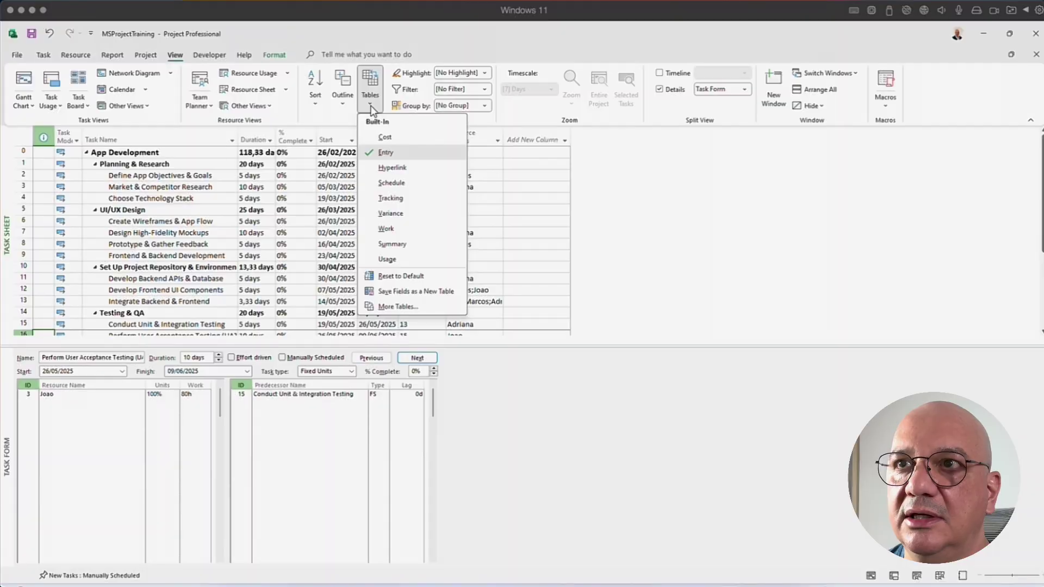
left_click(373, 139)
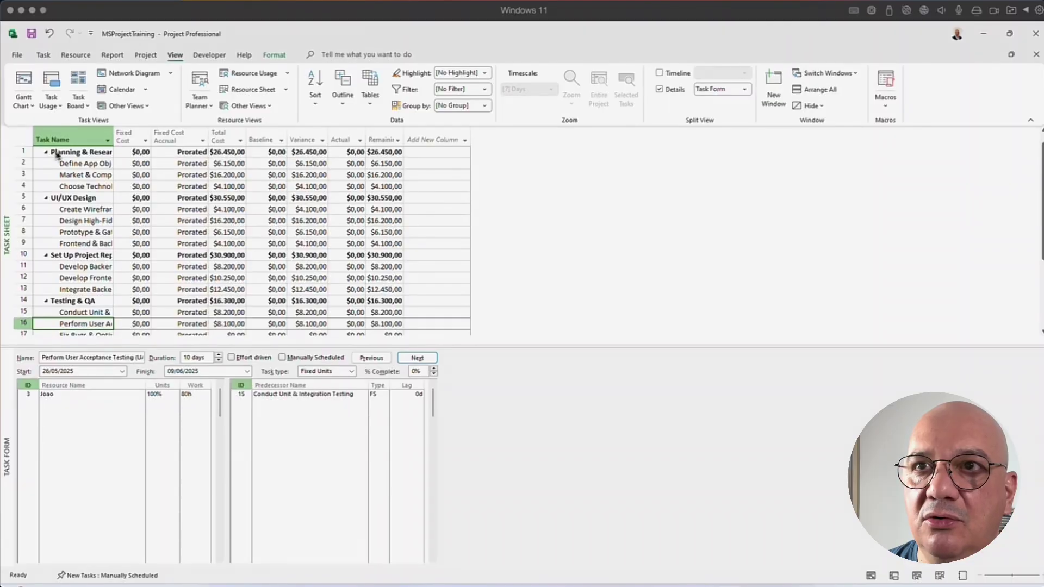
left_click_drag(113, 136, 185, 138)
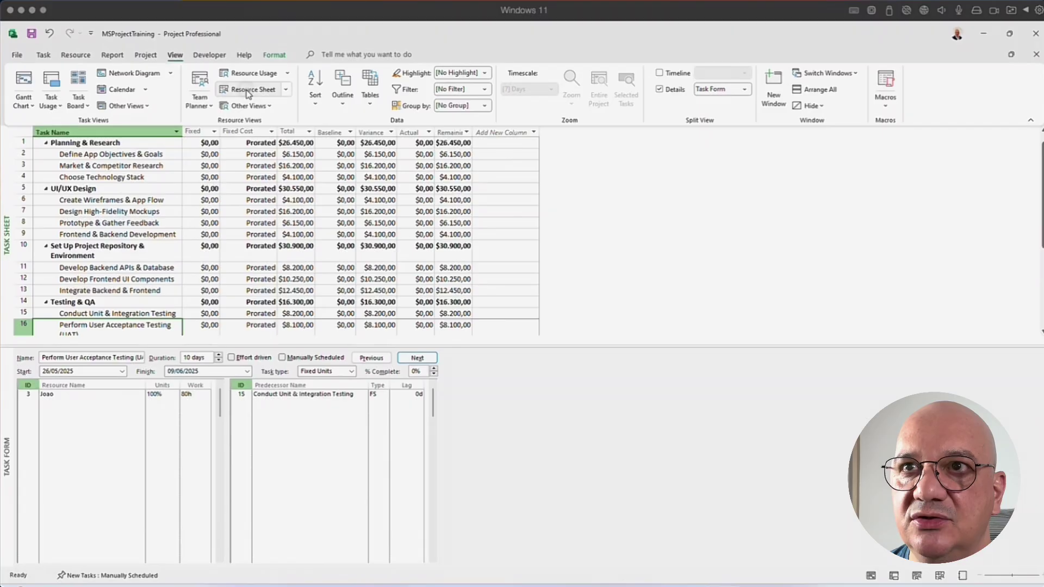
Open the Resource Sheet and apply the Cost table to it
left_click(247, 90)
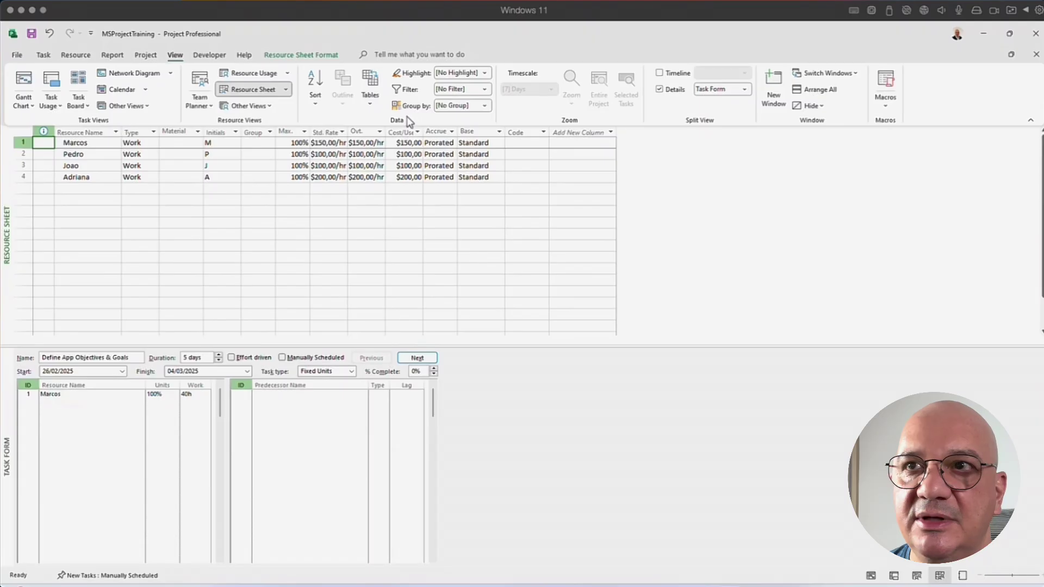
left_click(370, 104)
left_click(387, 138)
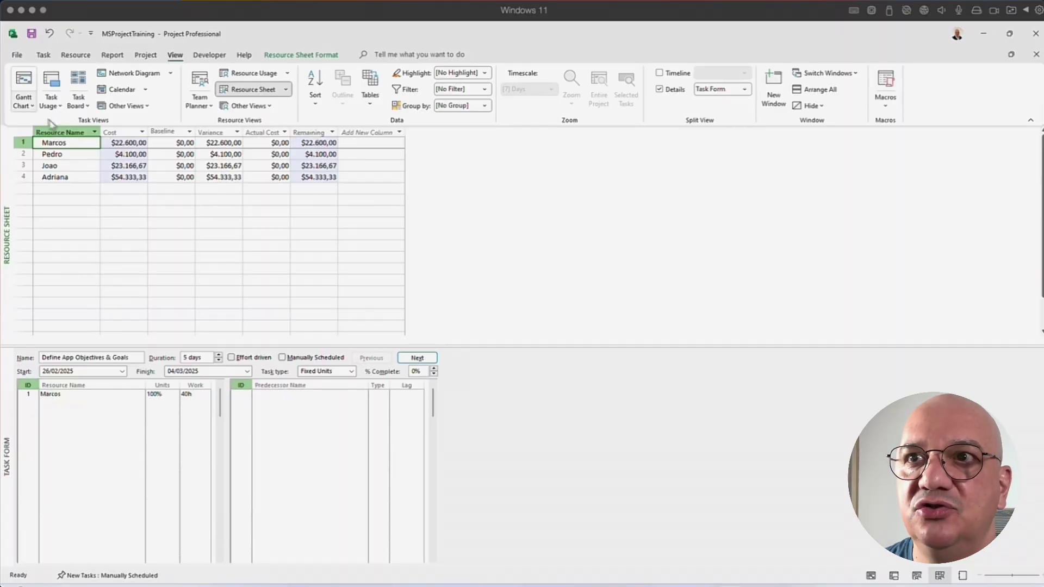
Mark the three Planning & Research subtasks 50% complete in the Gantt Chart, and return to the Resource Sheet to check resource costs
left_click(31, 106)
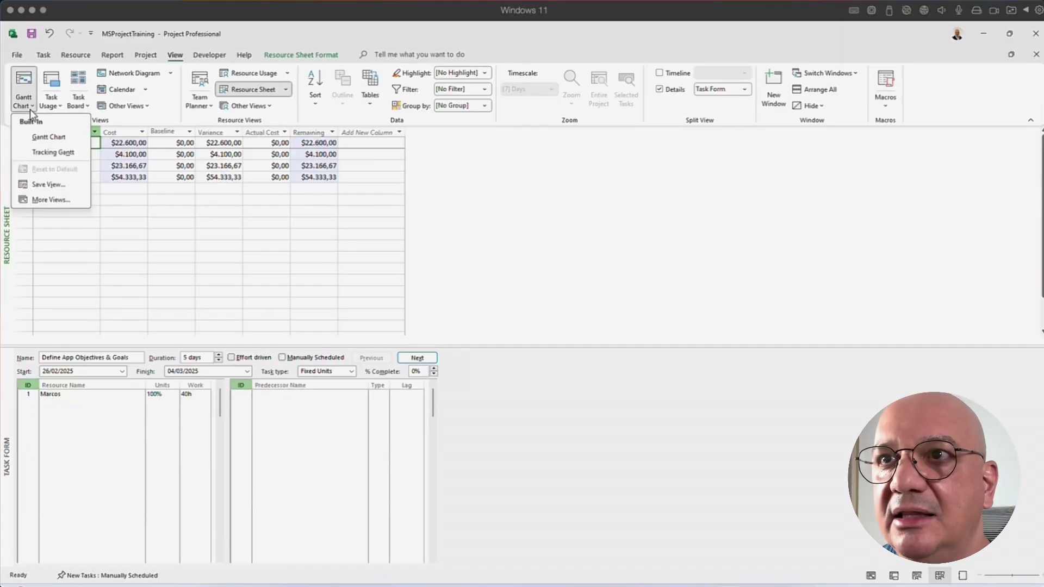
left_click(40, 139)
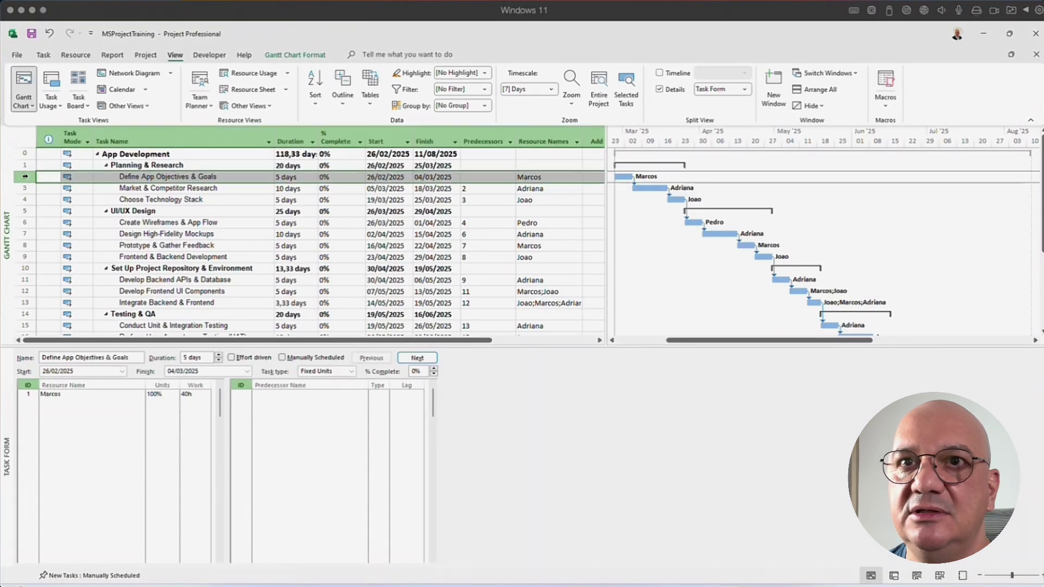
left_click_drag(24, 177, 24, 199)
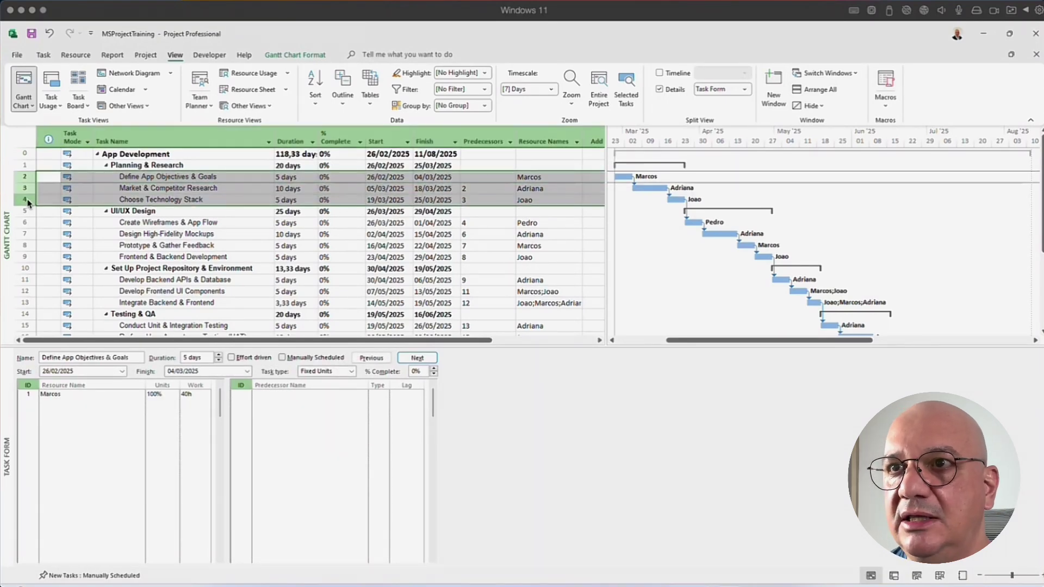
left_click(43, 55)
left_click(319, 78)
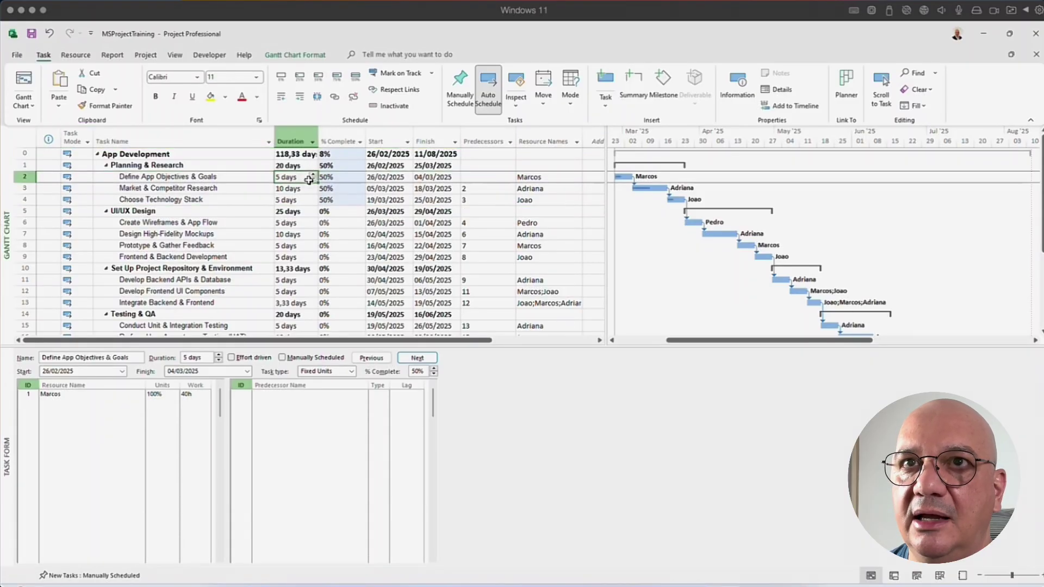
left_click(174, 55)
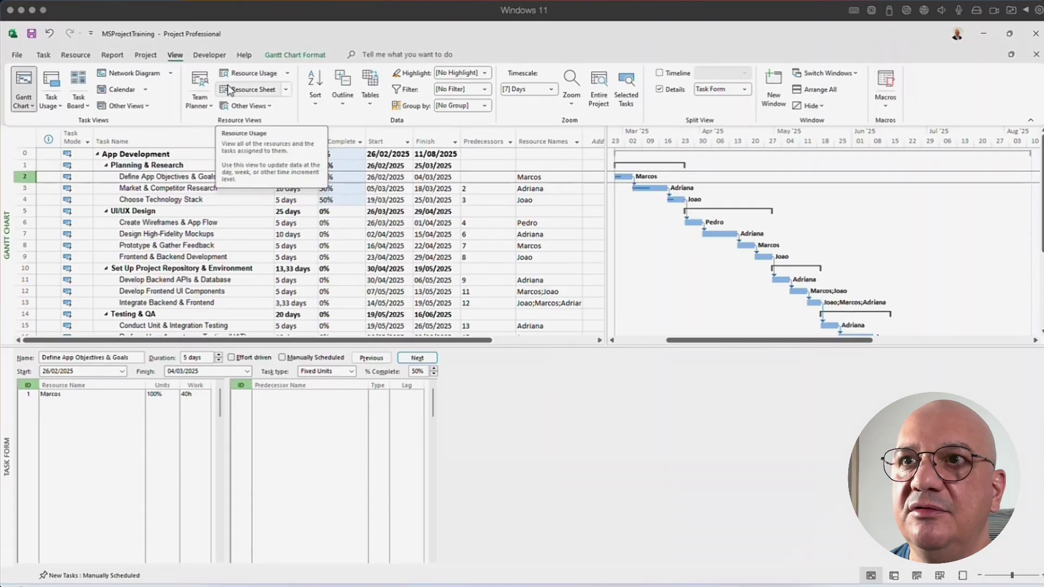
left_click(249, 89)
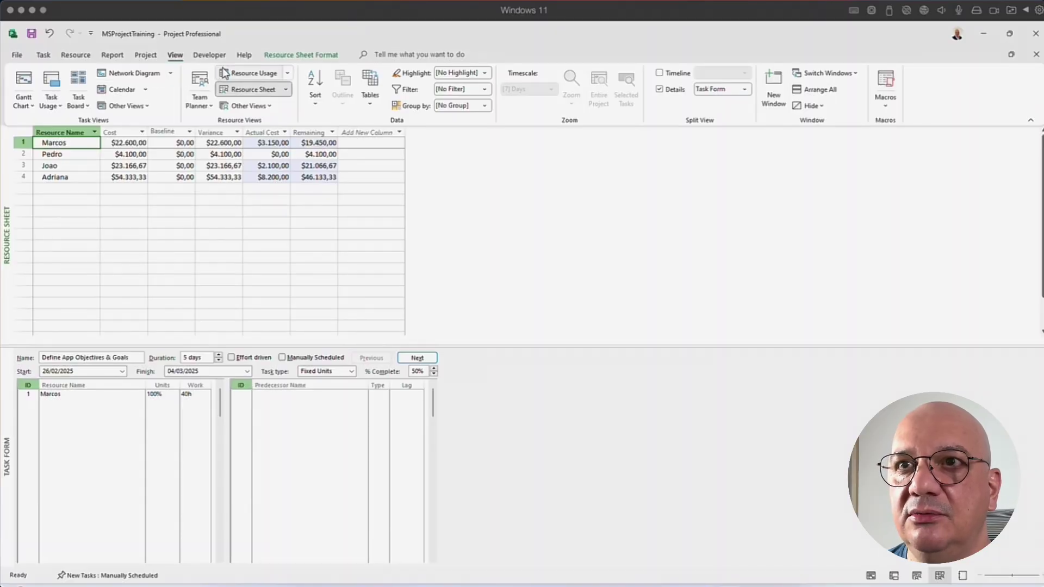
Apply the Task Usage view and widen its Task Name column so the full task names fit
left_click(268, 106)
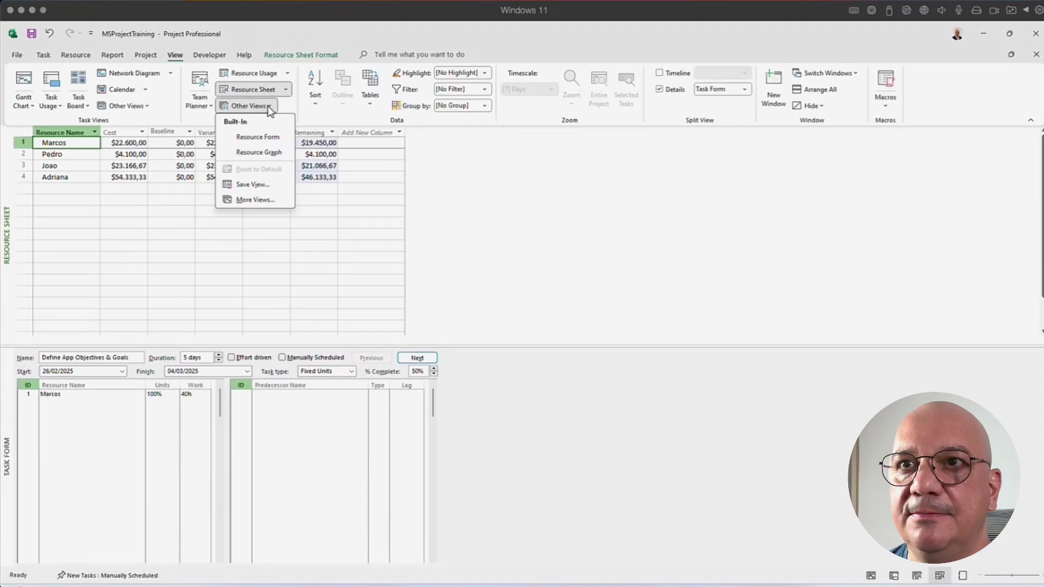
left_click(255, 199)
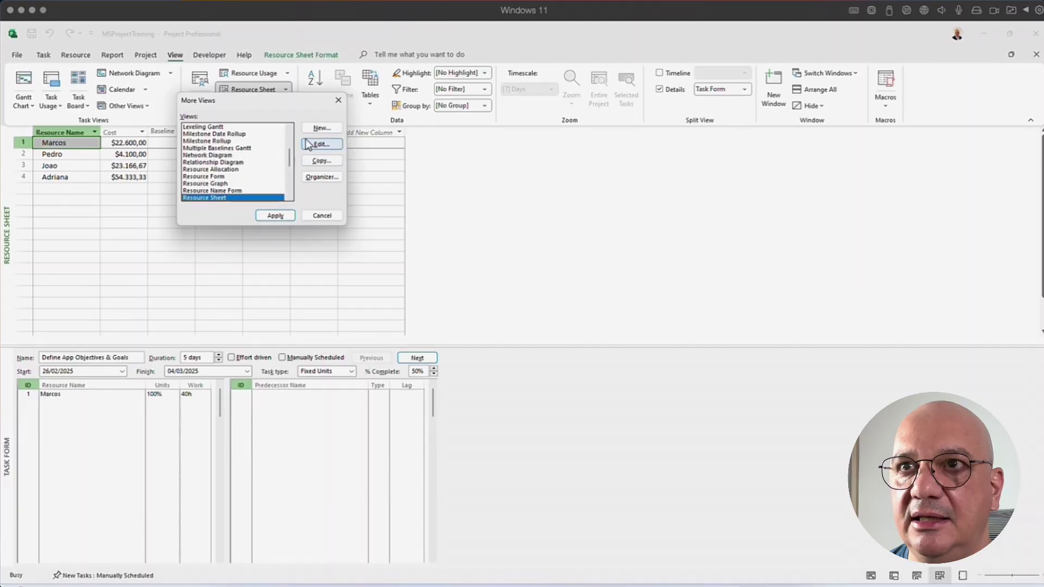
scroll(289, 157, "down", 7)
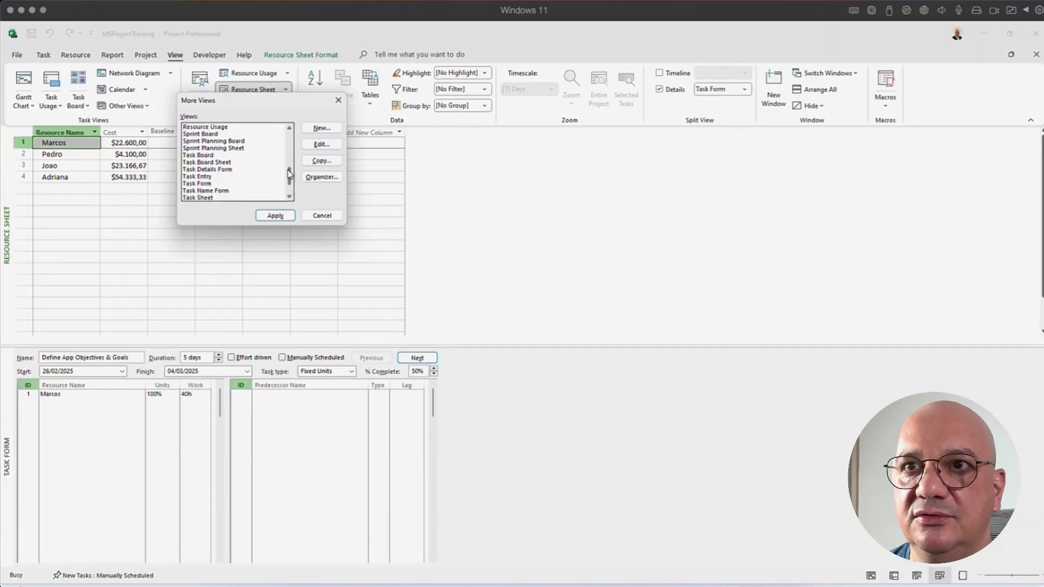
left_click(256, 191)
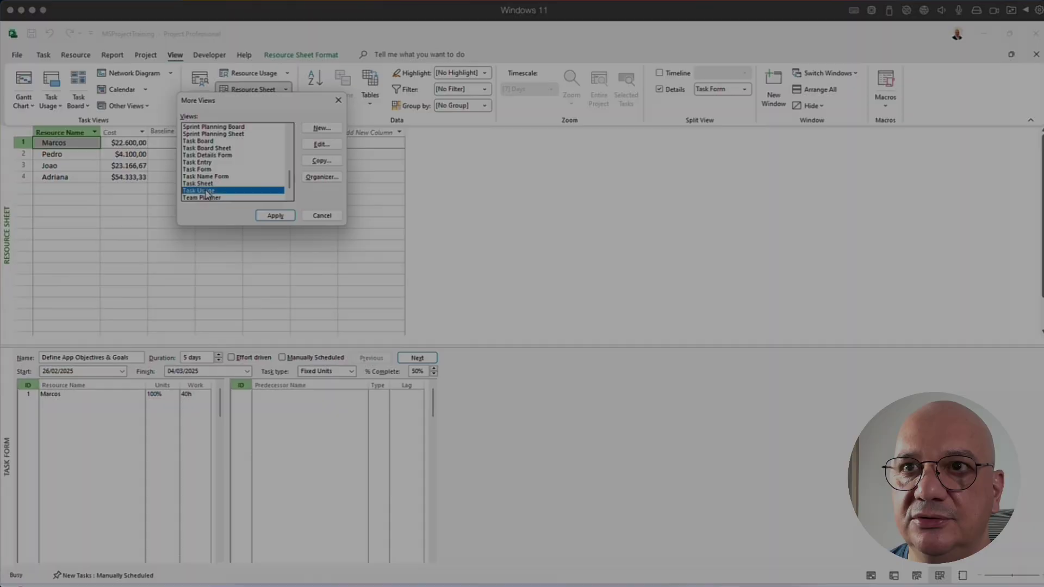
left_click(275, 216)
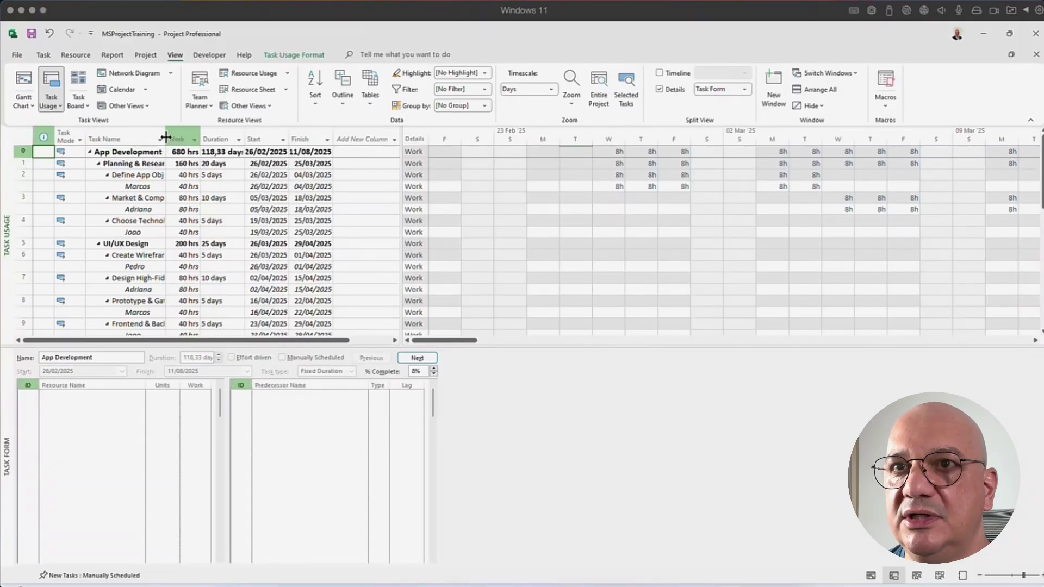
left_click_drag(166, 139, 268, 139)
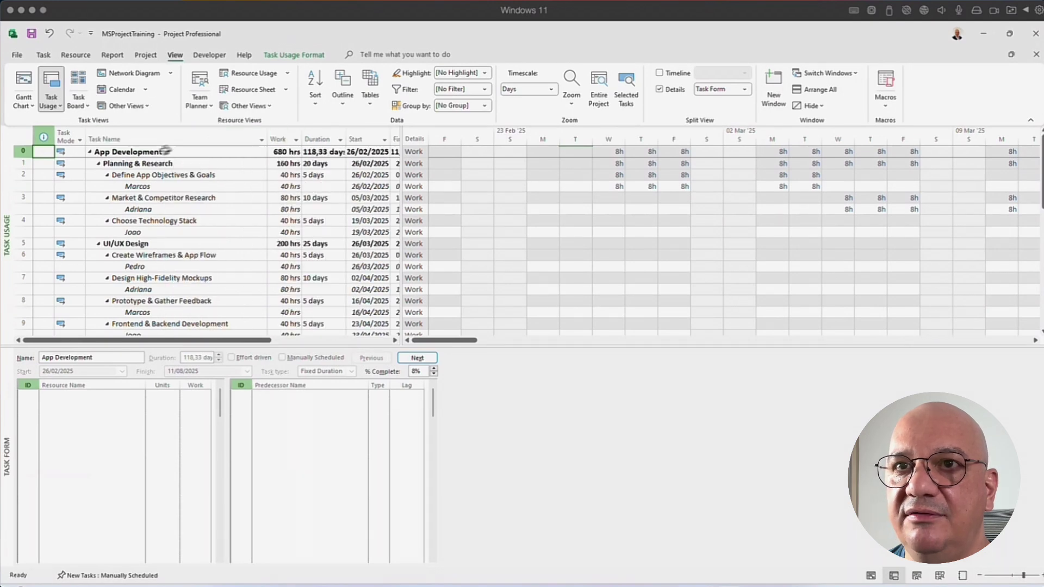
Examine the assigned resource's total and daily work hours under the Define App Objectives & Goals task
left_click(137, 187)
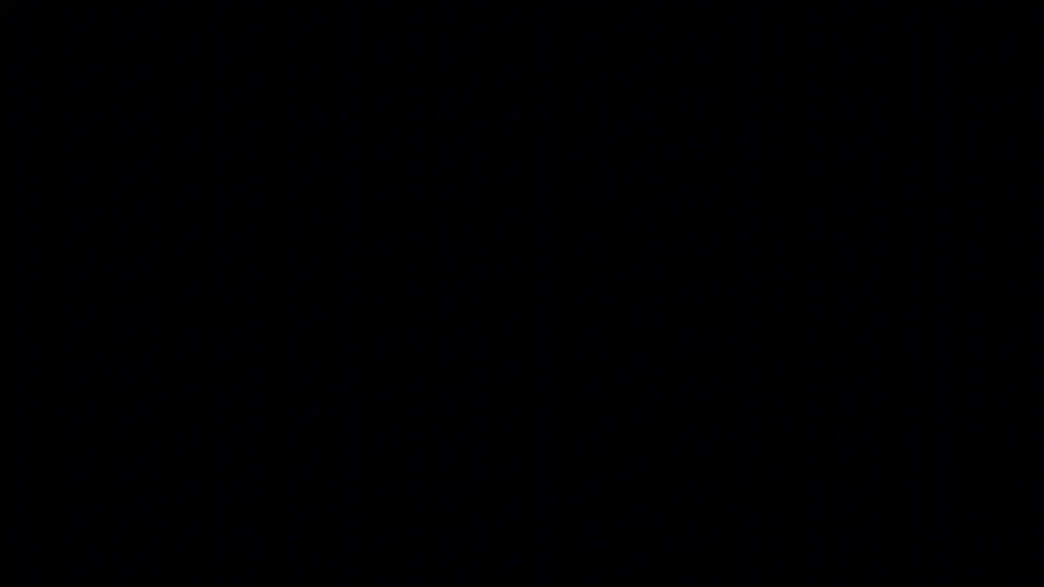
left_click(284, 187)
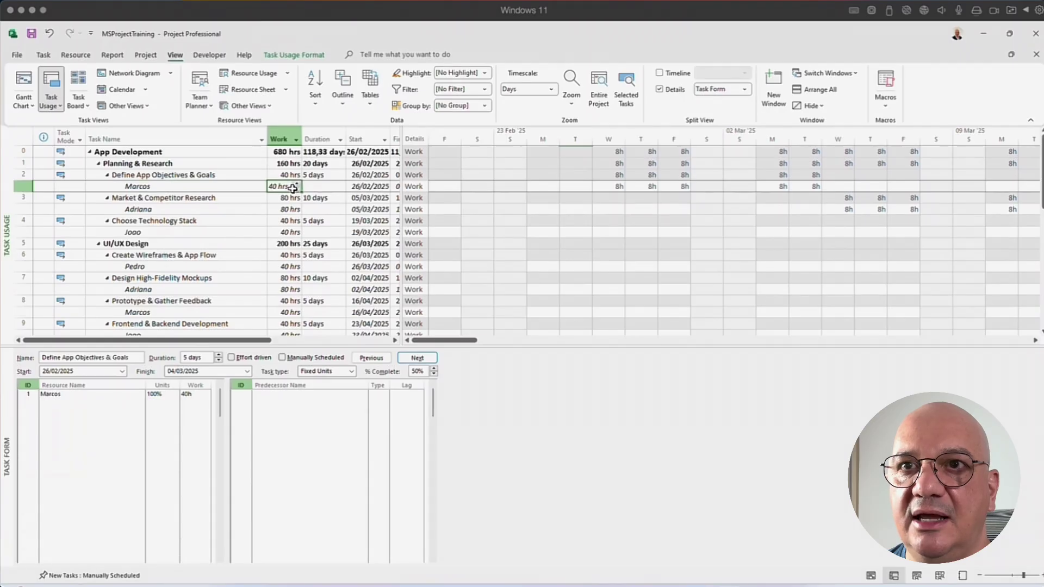
scroll(412, 174, "left", 2)
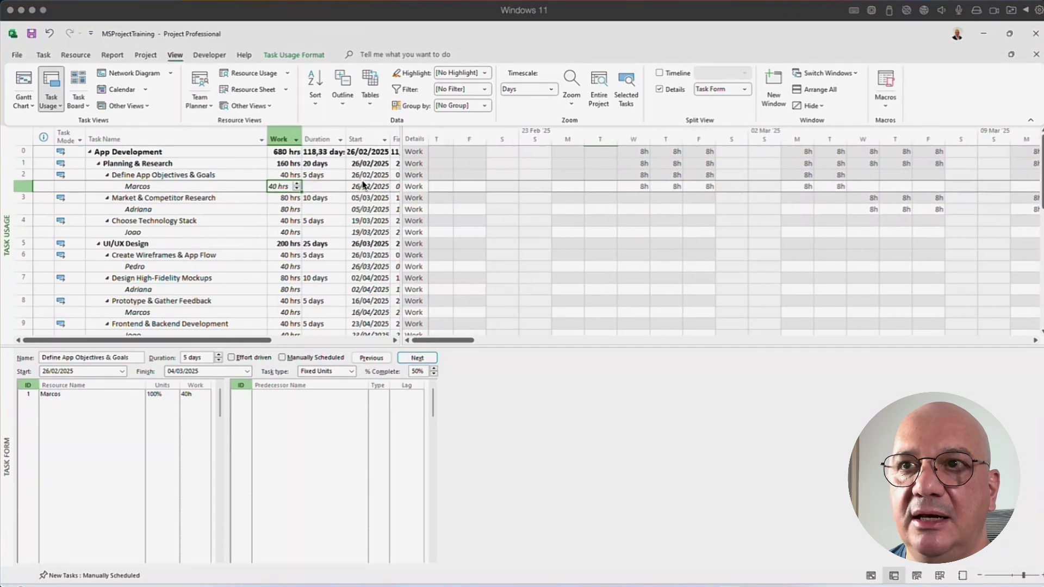
Extend the table area of the Task Usage view past the Finish column and examine the daily work hours of the first tasks
left_click_drag(403, 169, 504, 171)
left_click(499, 173)
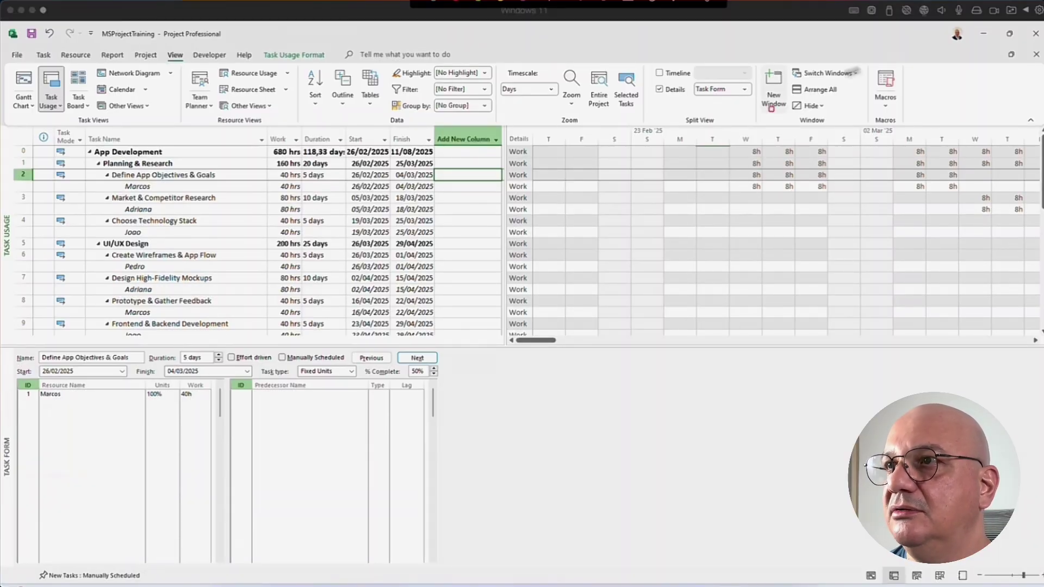
left_click_drag(710, 124, 1032, 202)
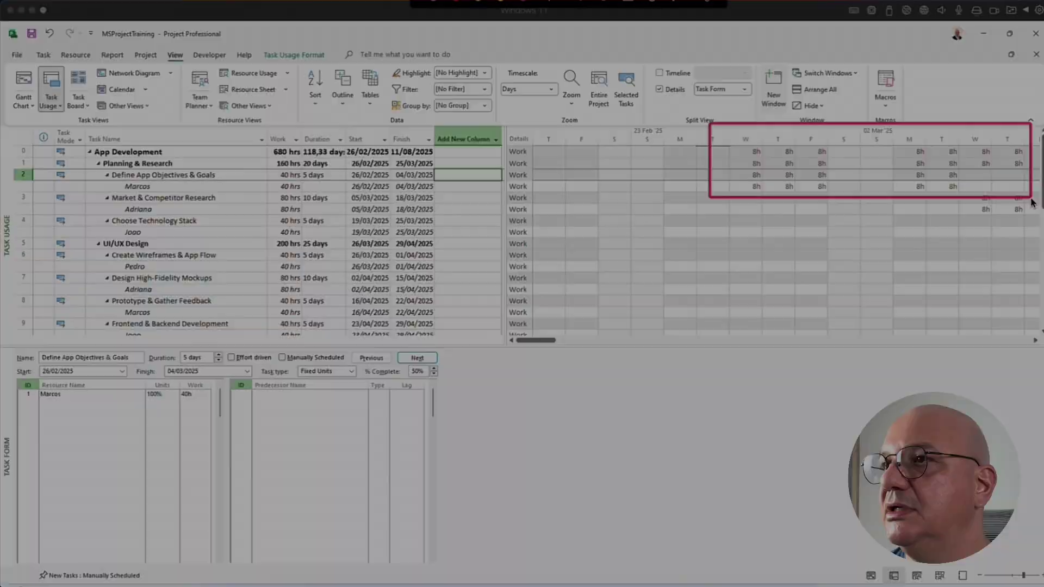
key("Escape")
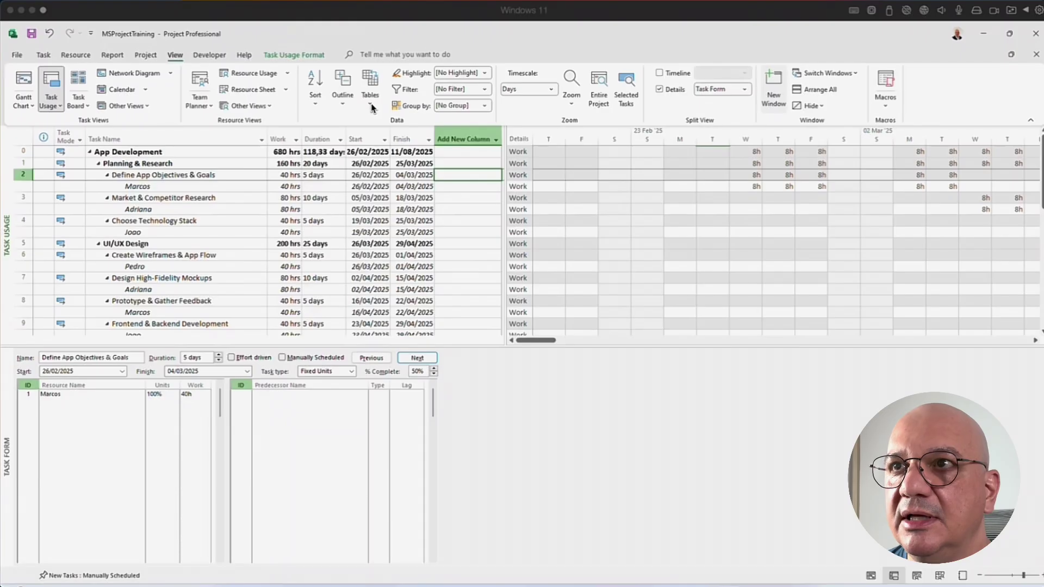
Apply the Summary table to Task Usage, widen its Cost column, and check the first task's assignment cost
left_click(372, 106)
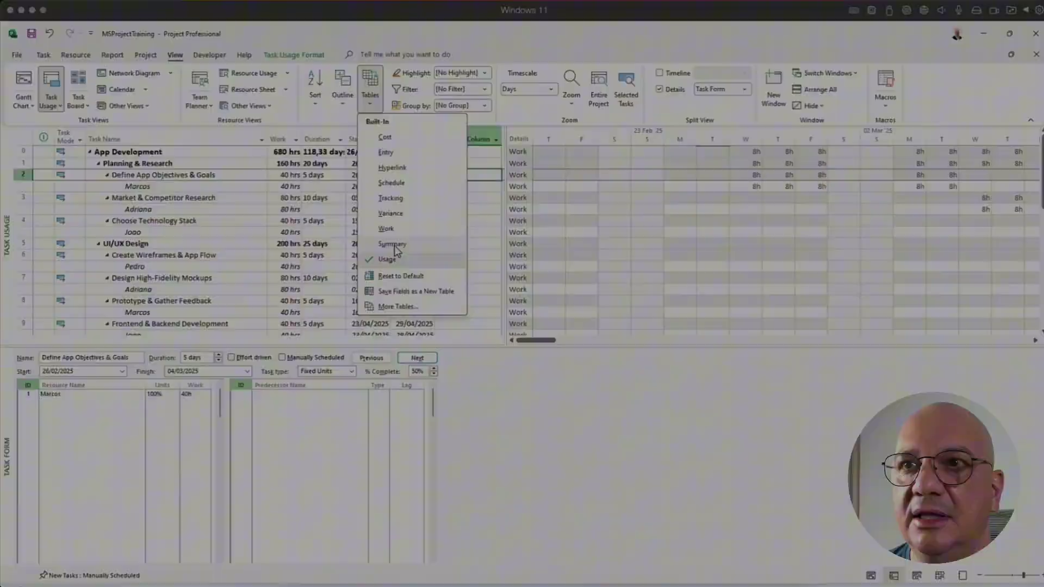
left_click(393, 245)
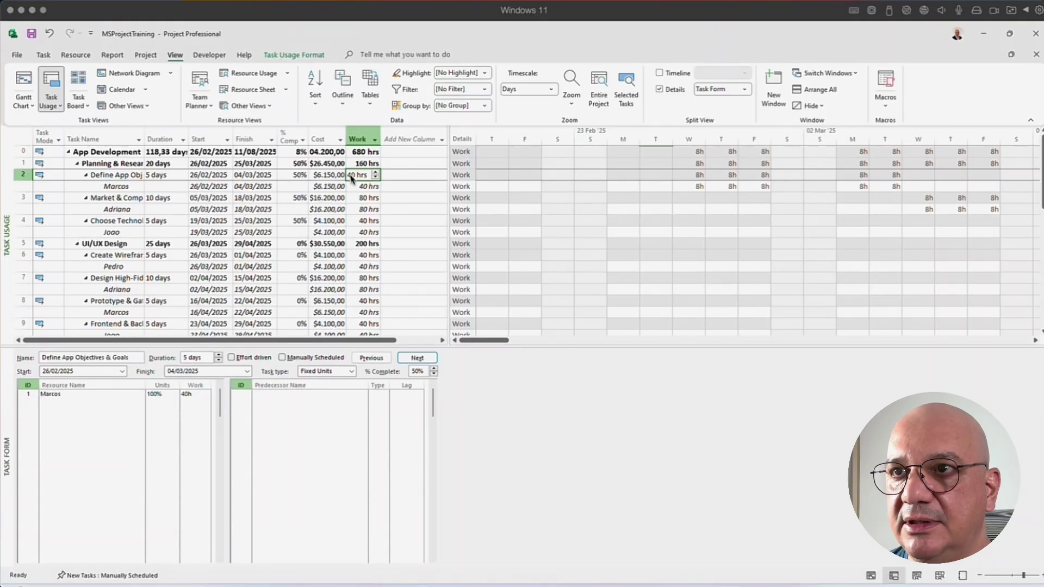
left_click_drag(346, 133, 418, 135)
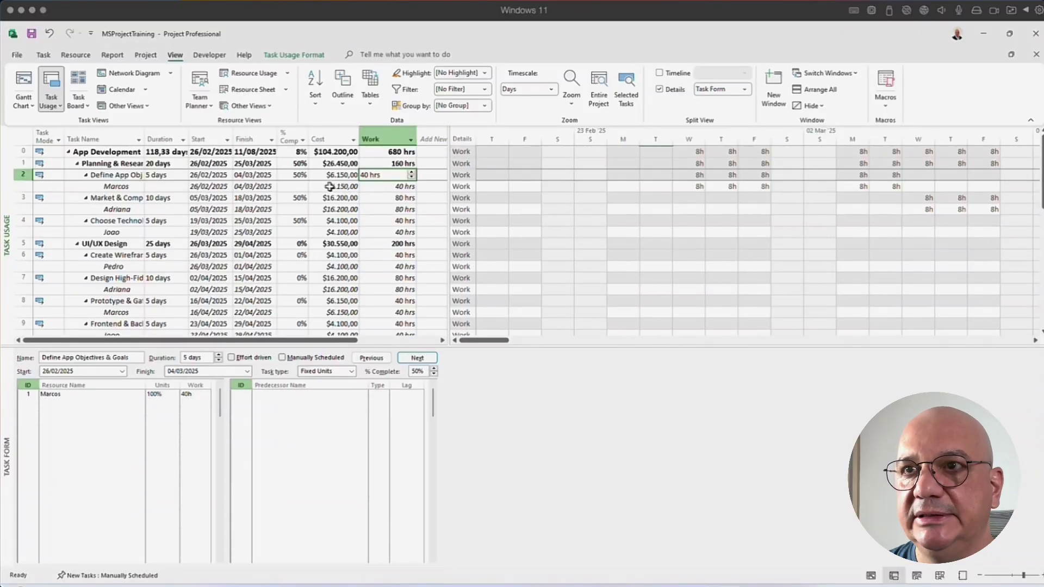
left_click(335, 186)
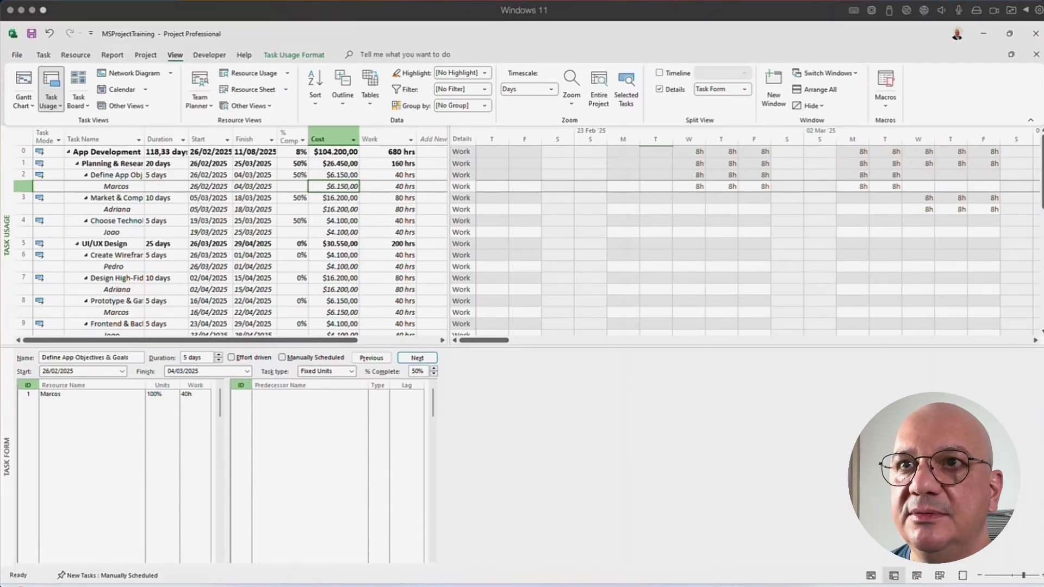
Switch to the Resource Usage view, extend its table area, and widen the Resource Name and Work columns so their contents fit
left_click_drag(207, 63, 295, 84)
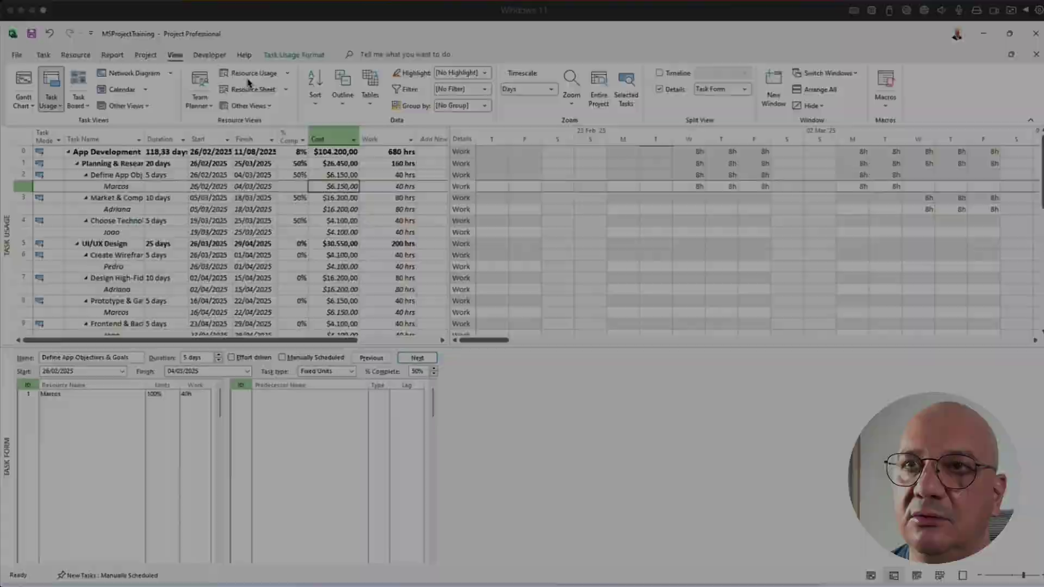
left_click(241, 76)
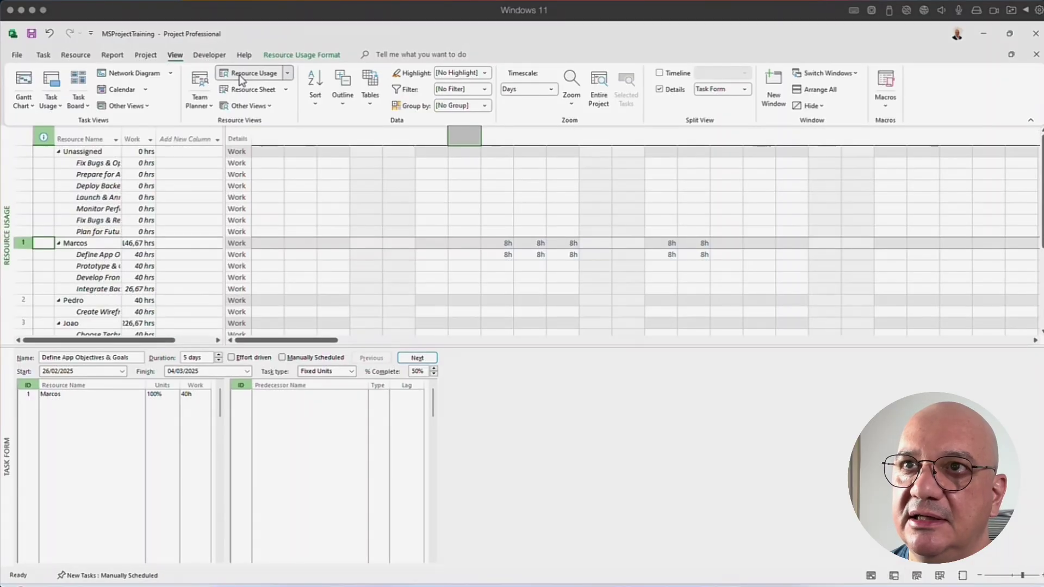
left_click_drag(226, 157, 267, 156)
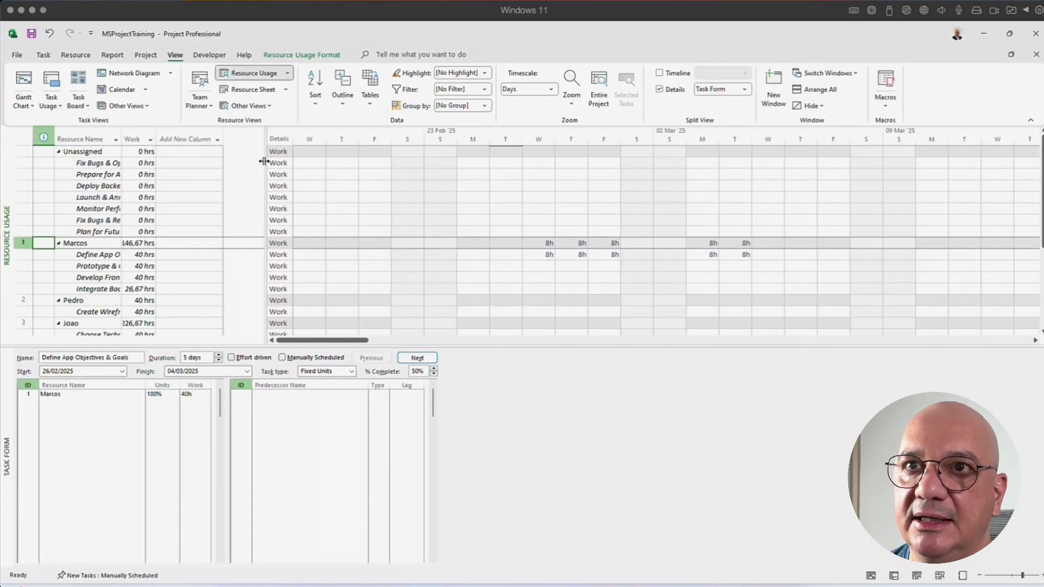
left_click_drag(120, 139, 197, 140)
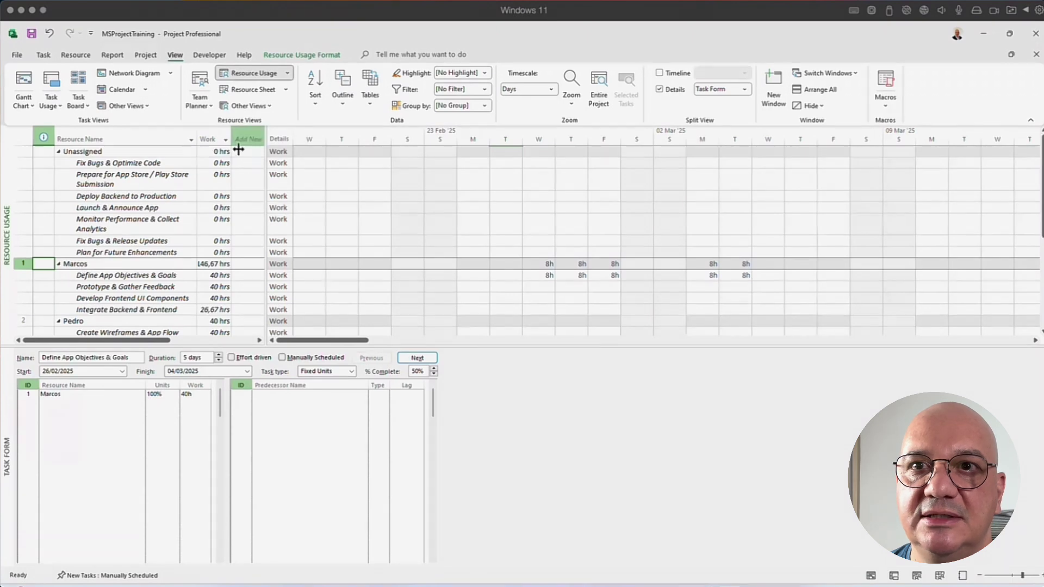
left_click_drag(232, 139, 244, 139)
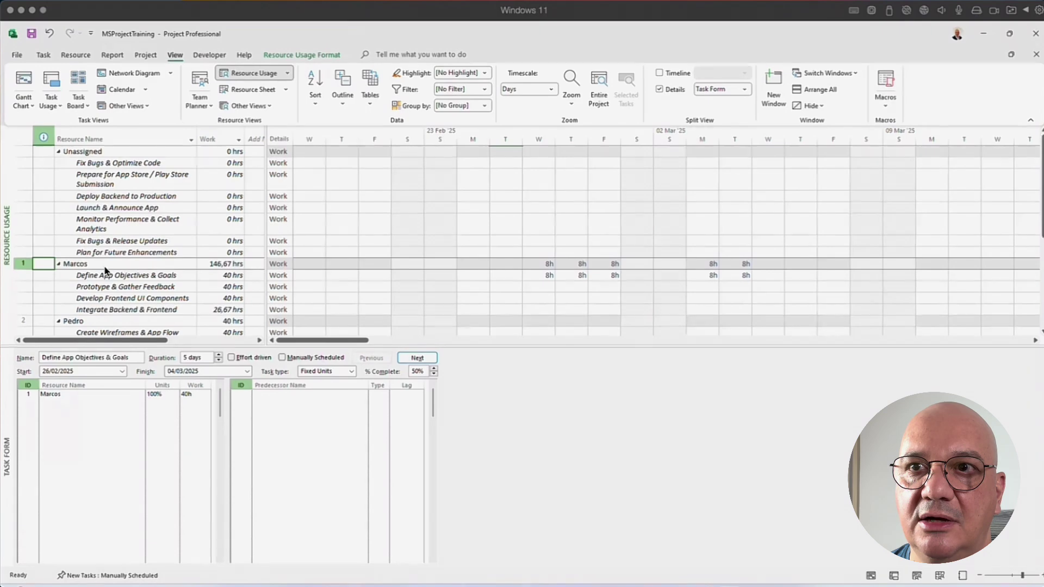
Apply the Summary table to Resource Usage, widen the Resource Name column, and extend the table area past the Cost and Work columns
scroll(101, 278, "left", 3)
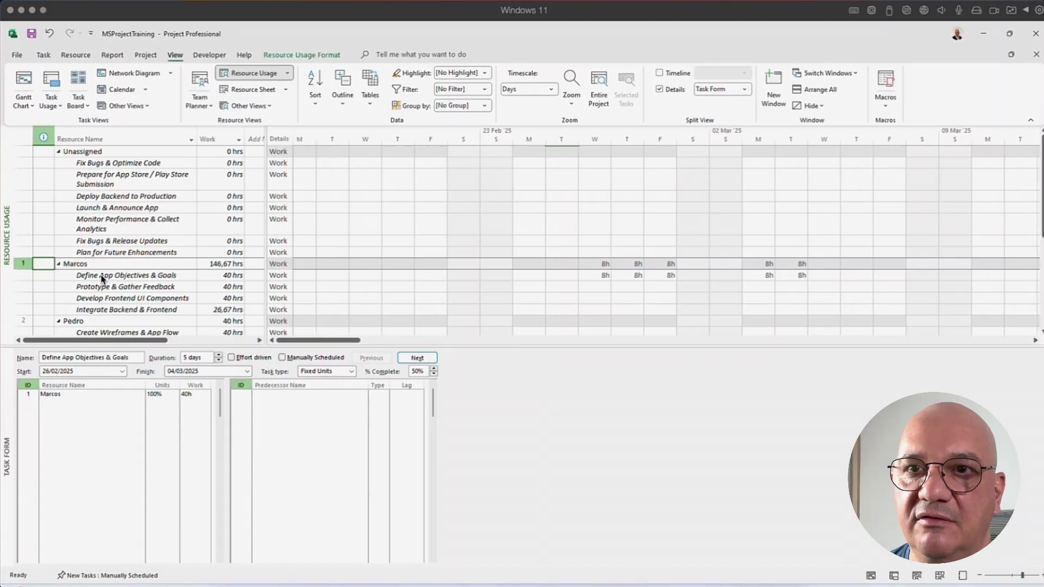
scroll(152, 243, "down", 2)
scroll(174, 228, "left", 2)
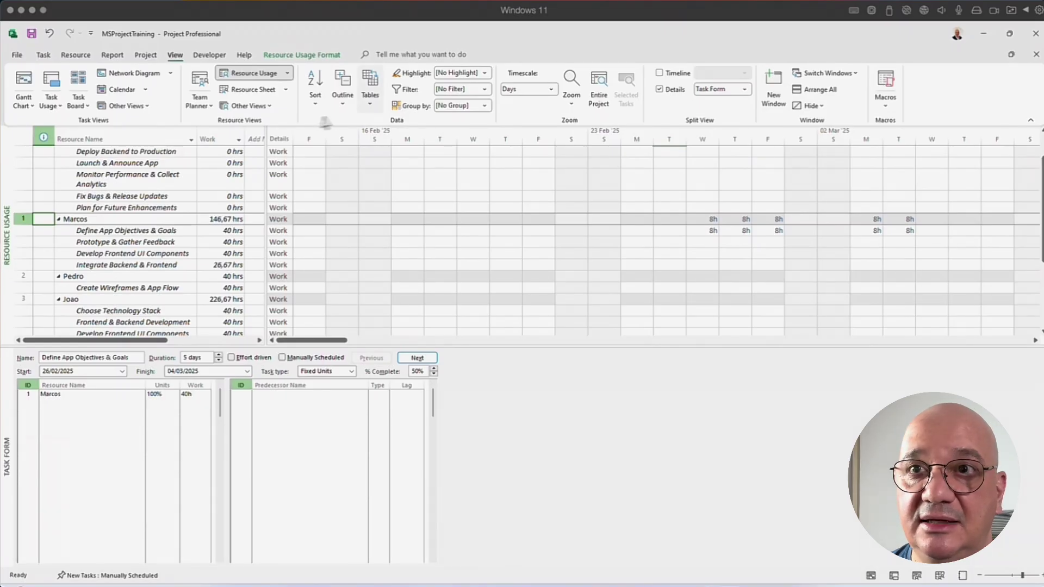
left_click(370, 90)
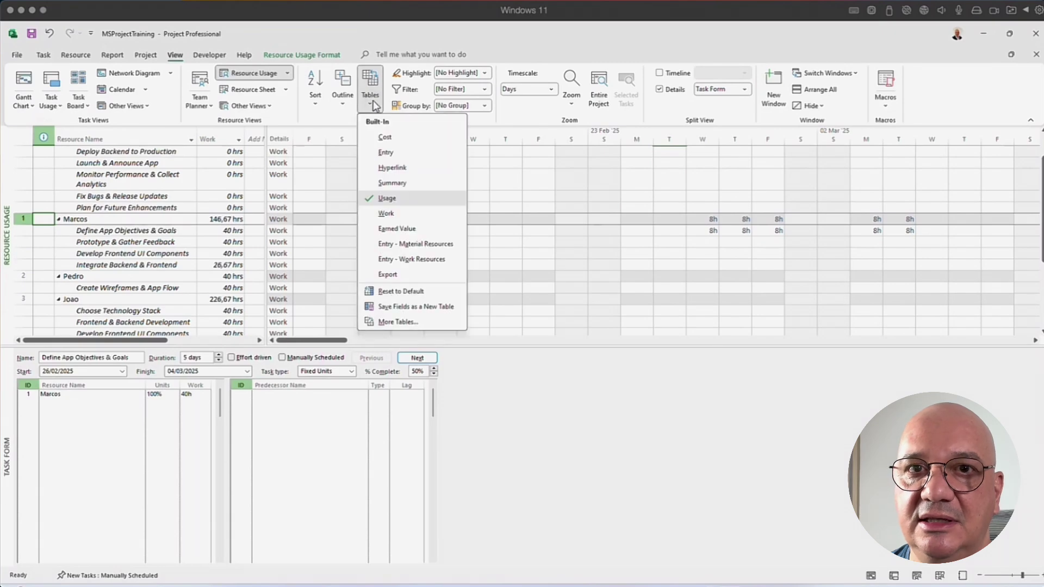
left_click(387, 184)
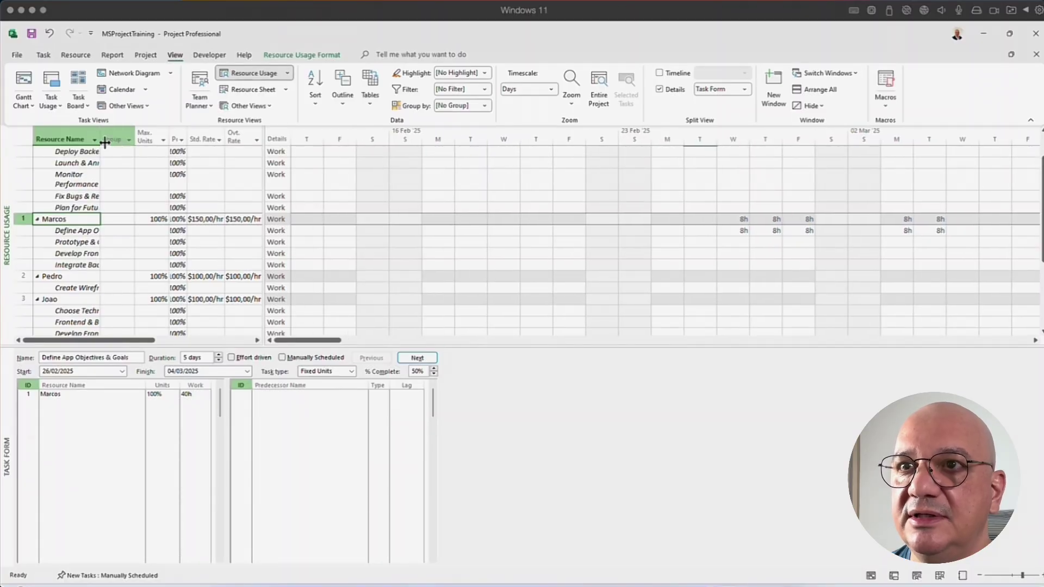
left_click_drag(100, 139, 149, 139)
left_click_drag(263, 165, 543, 198)
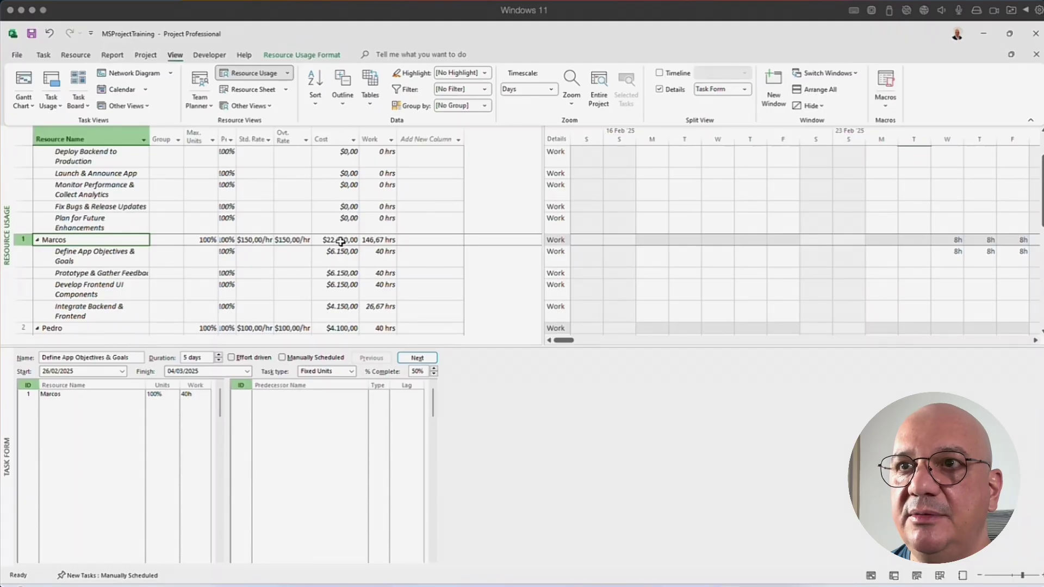
Examine cost and work per assignment and in total for the resources in Resource Usage, and widen the Peak column to fit its values
left_click(339, 256)
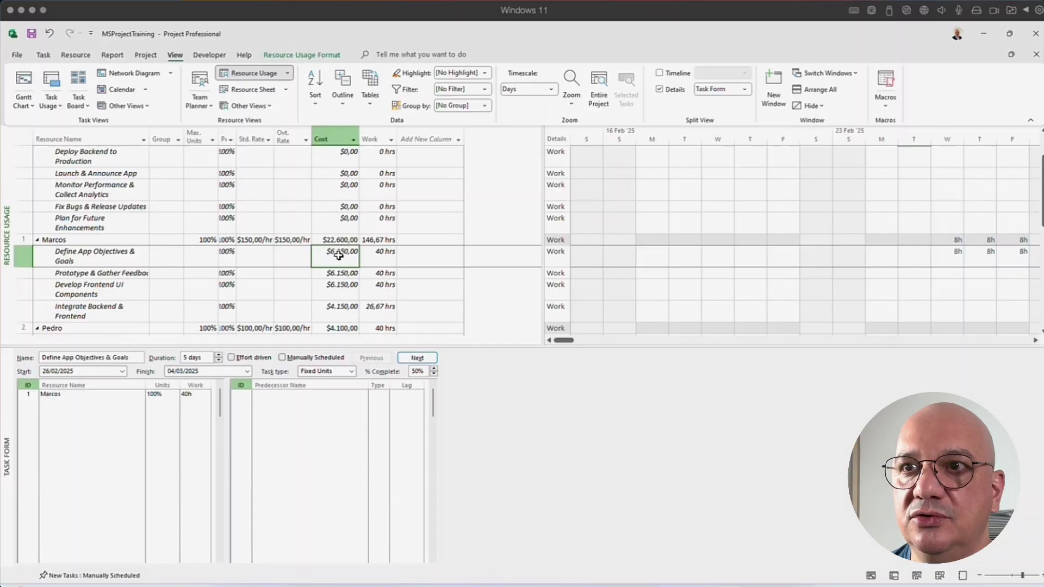
left_click(378, 239)
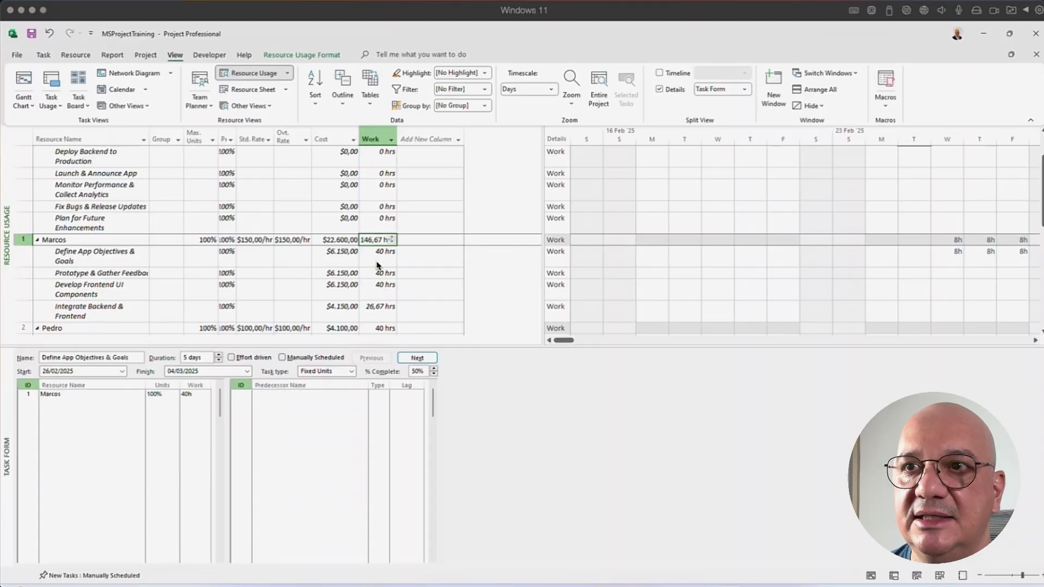
left_click(380, 311)
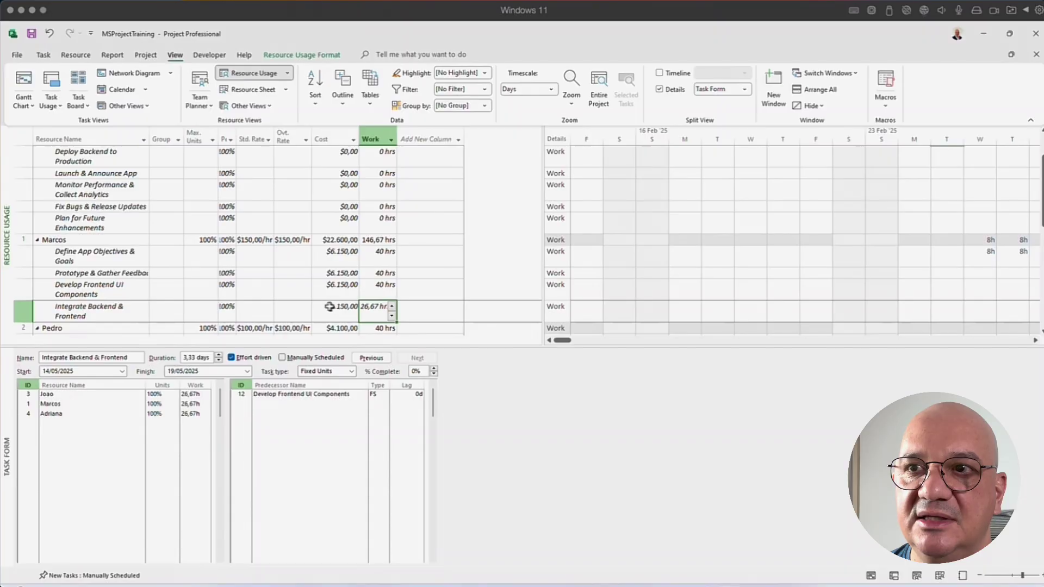
left_click(284, 308)
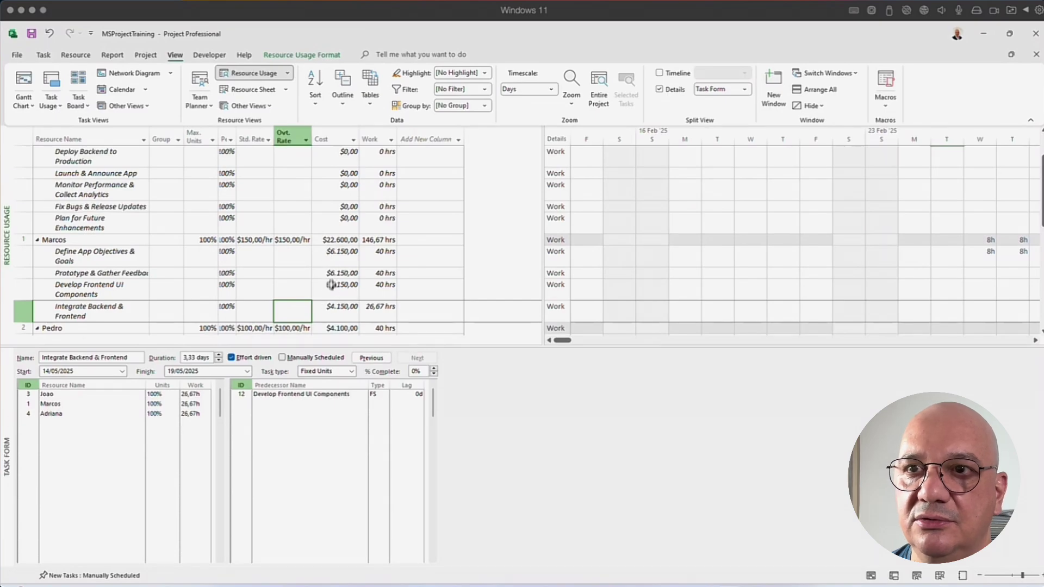
left_click(334, 240)
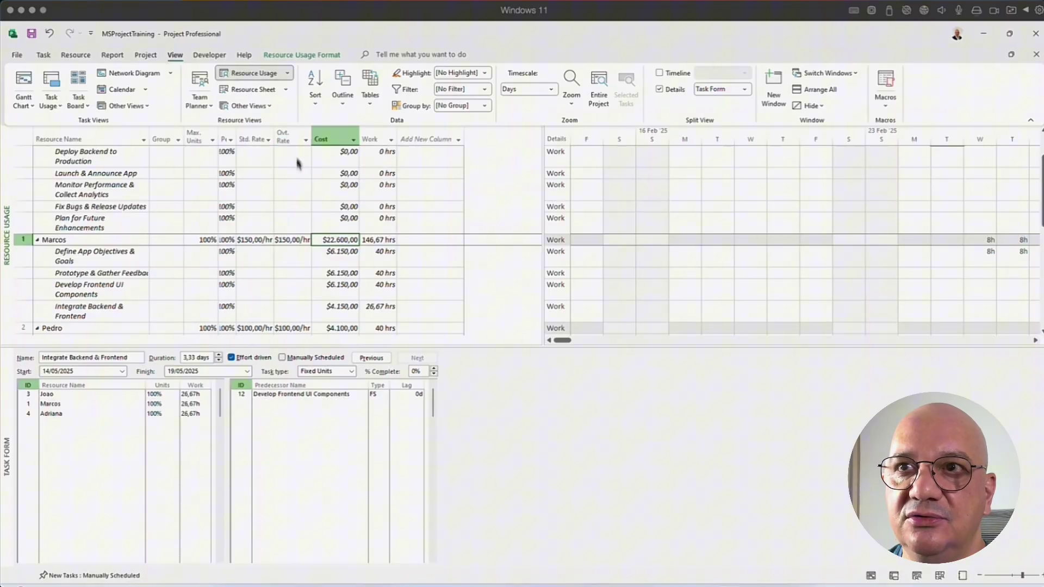
scroll(298, 219, "down", 3)
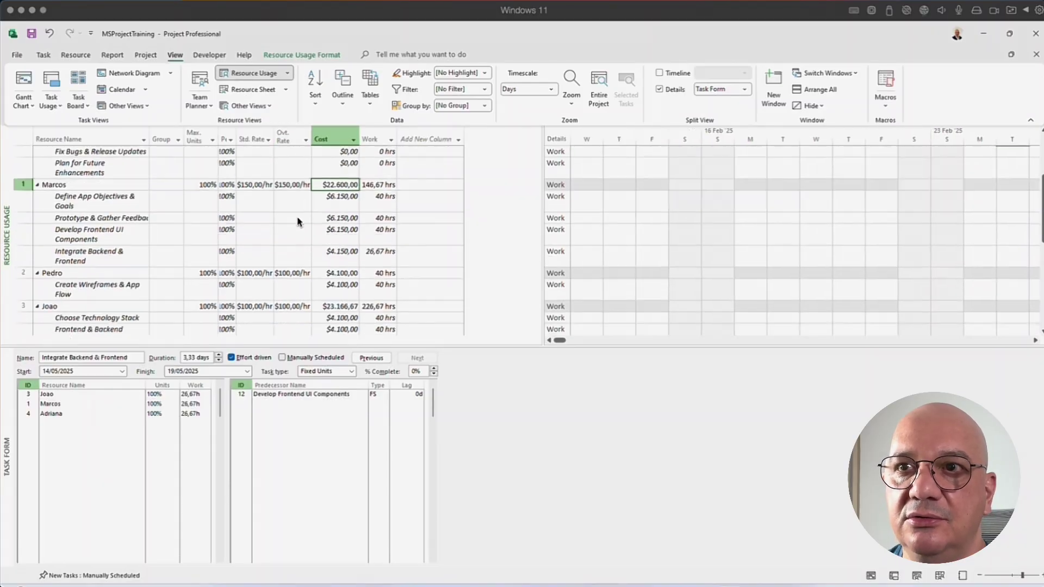
scroll(298, 220, "down", 3)
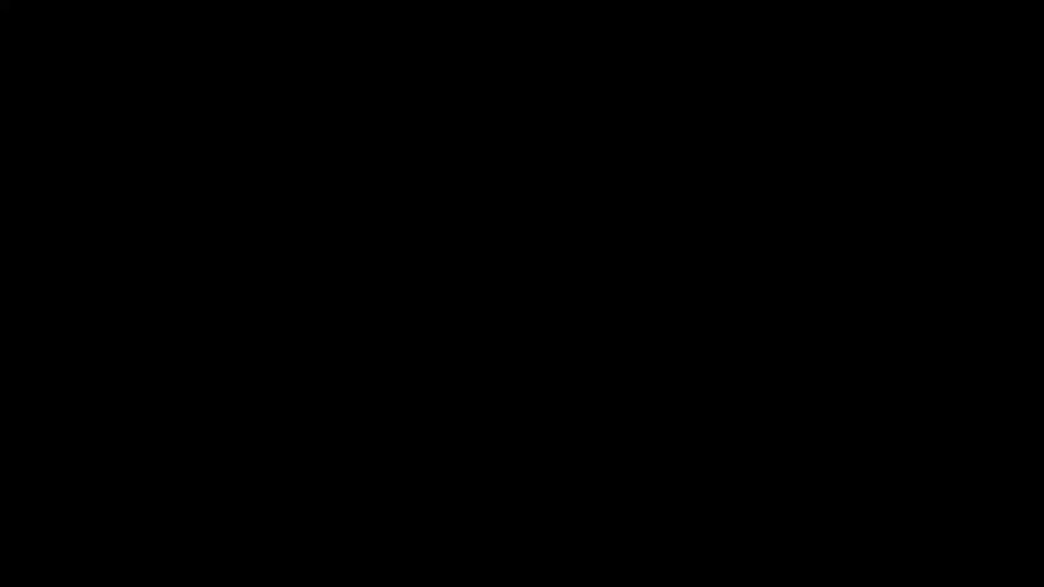
left_click_drag(235, 136, 255, 131)
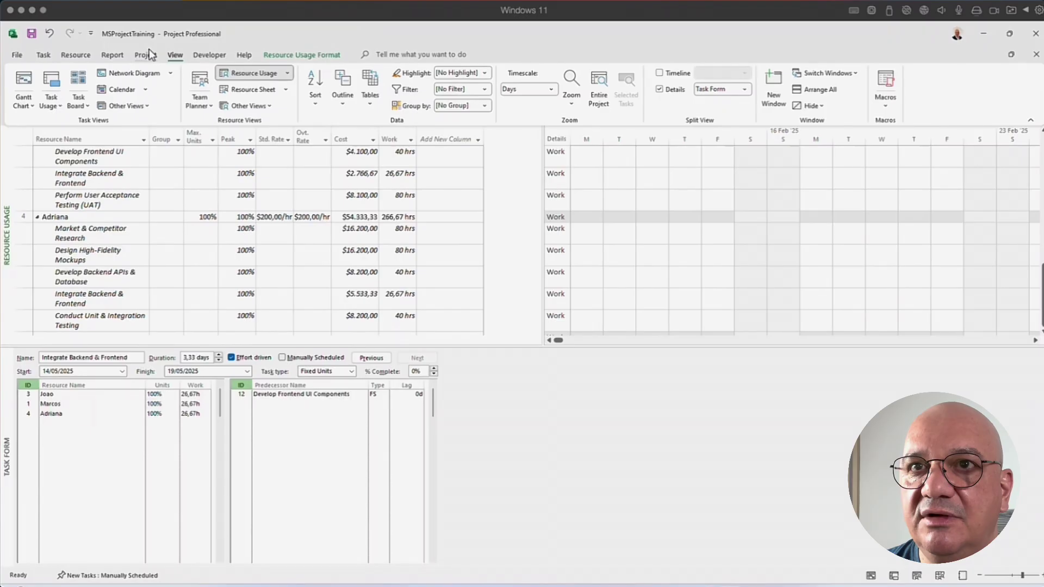
Return to the Resource Sheet, add a Baseline Cost column after the Remaining column, and narrow it slightly
left_click(43, 55)
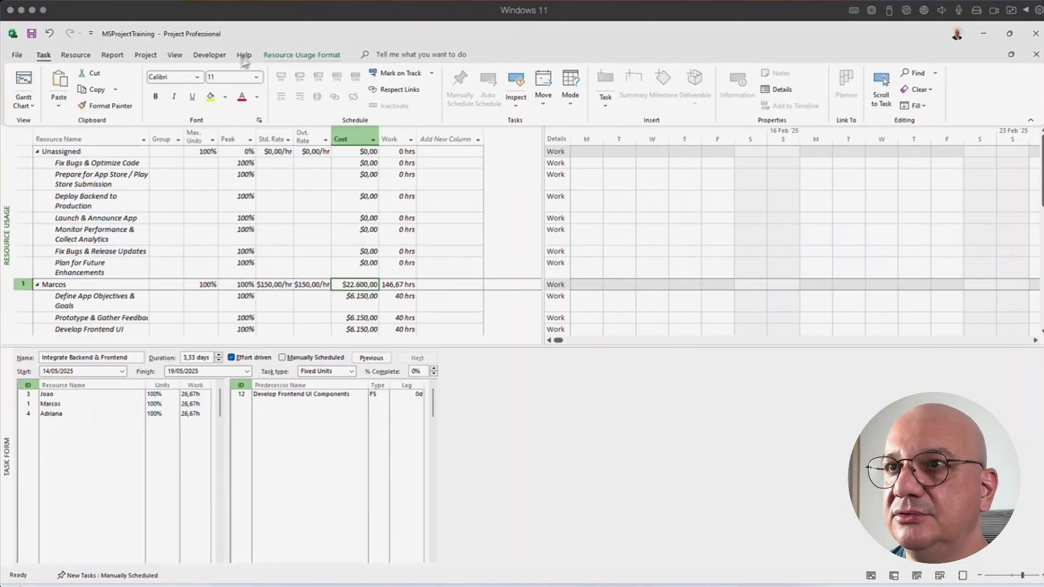
left_click(173, 55)
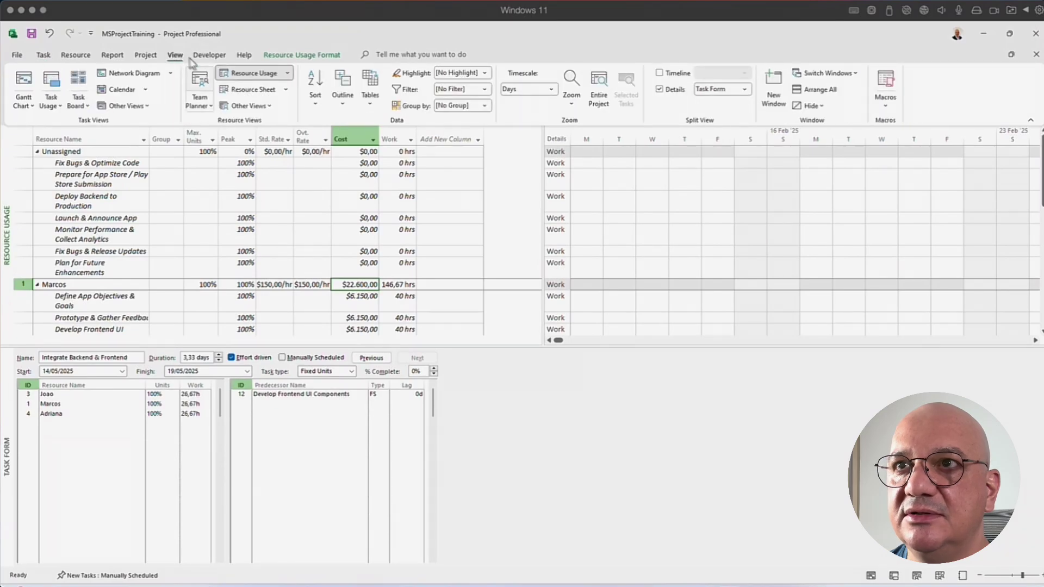
left_click(248, 89)
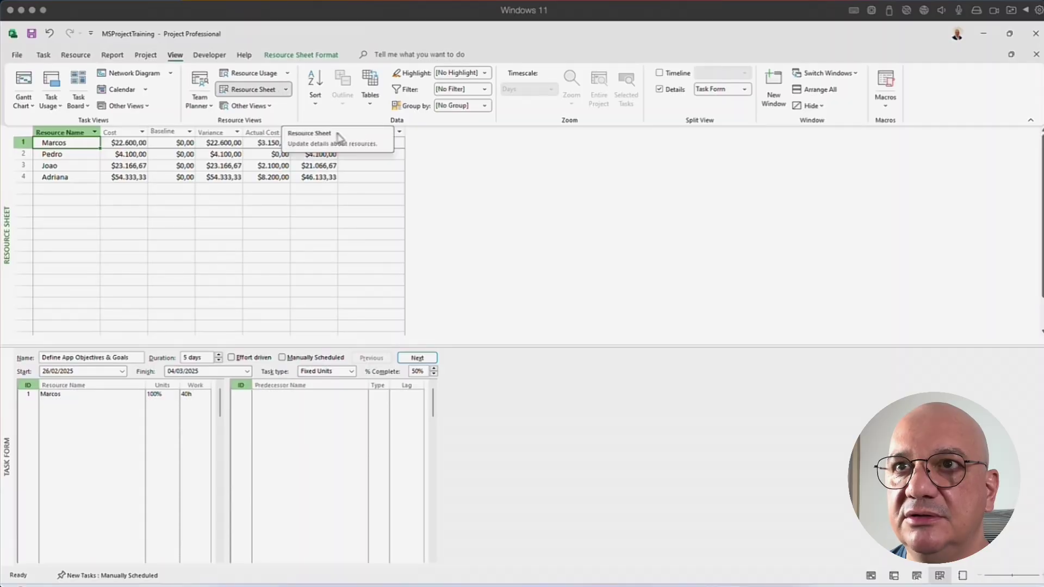
left_click(400, 134)
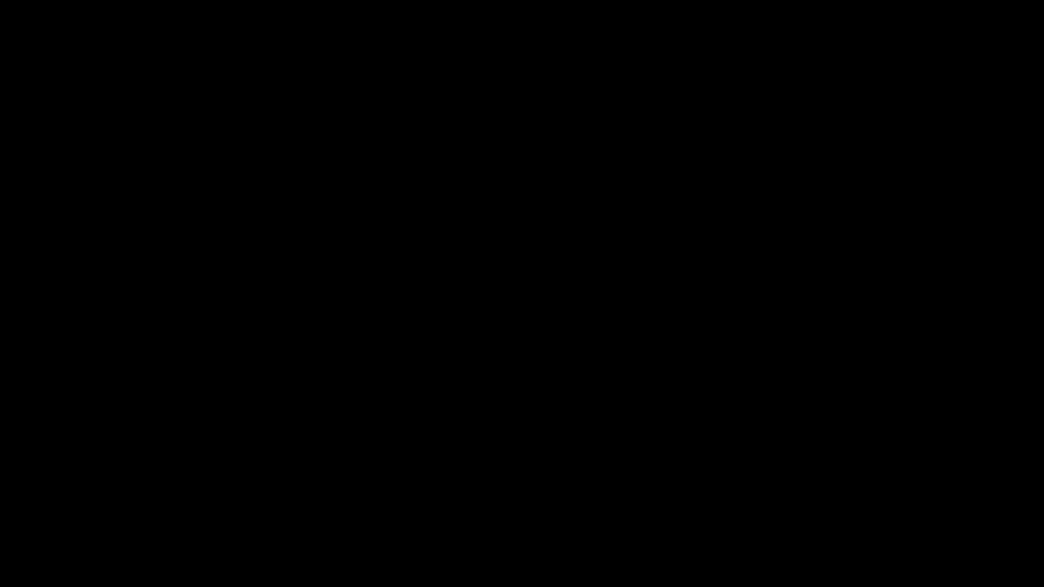
type("base Calendar")
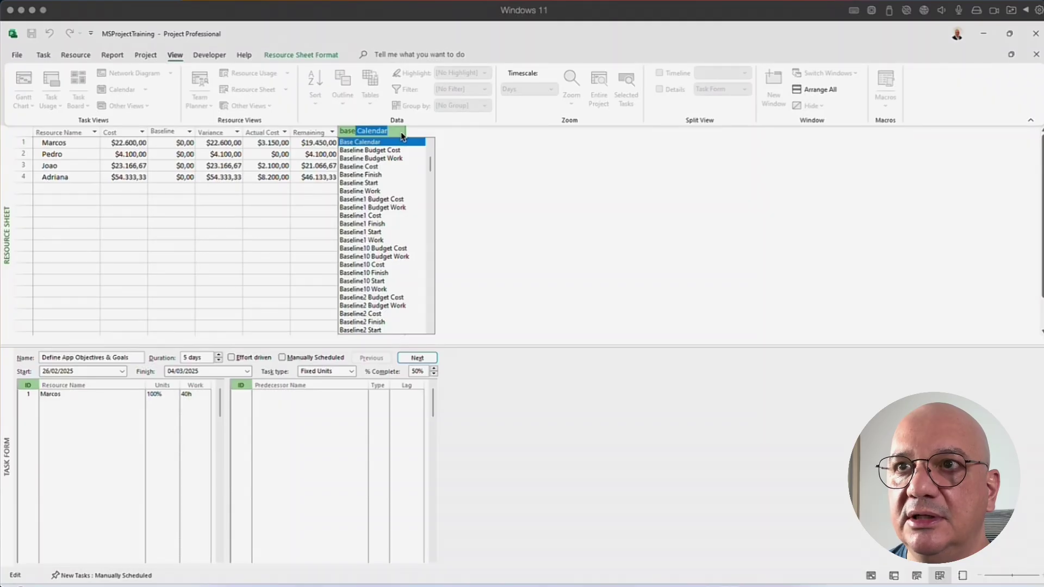
left_click(360, 167)
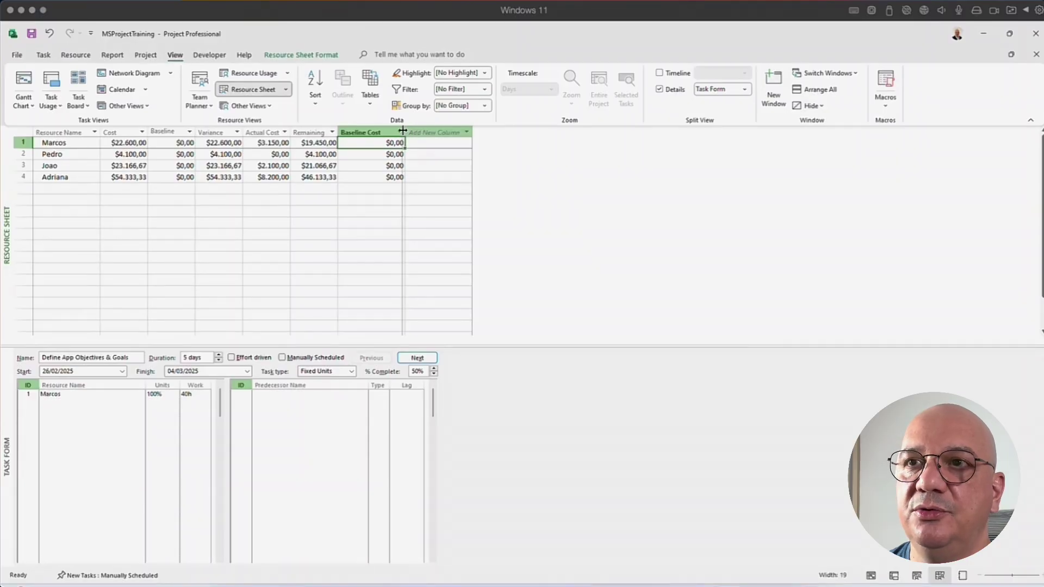
left_click_drag(405, 132, 402, 131)
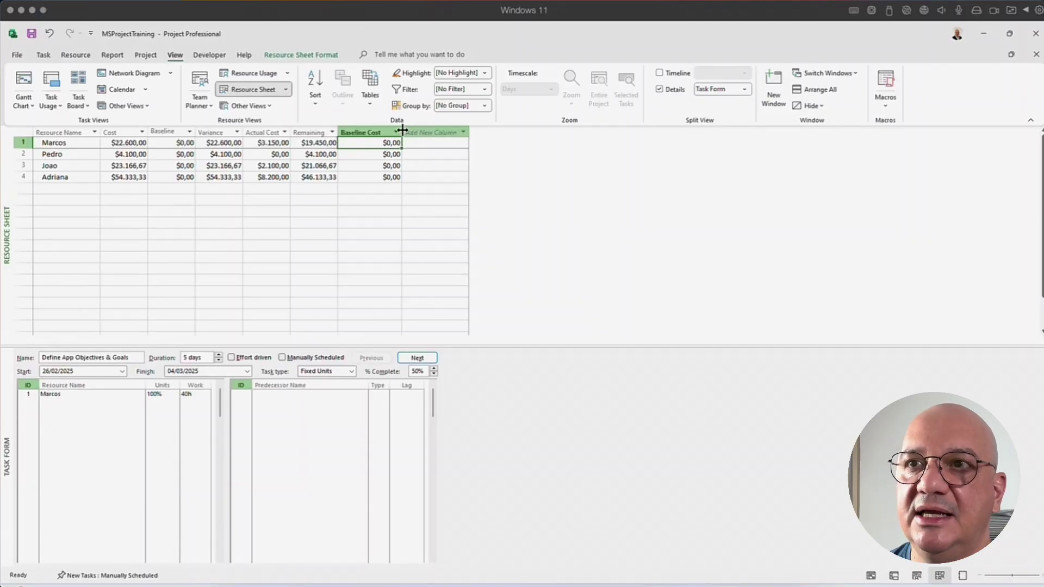